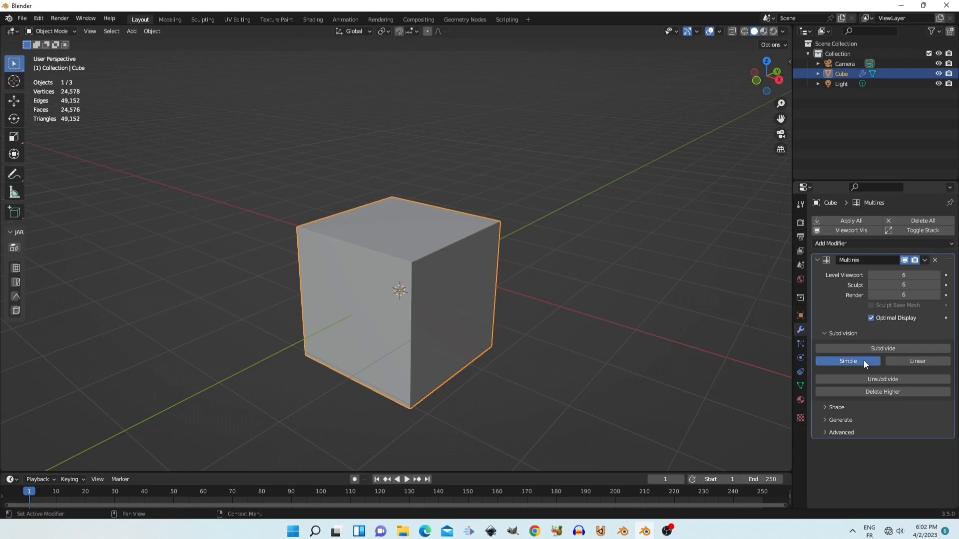
- Raise the cube's Multires modifier to level 9 with Simple subdivisions, and apply all modifiers
left_click(865, 360)
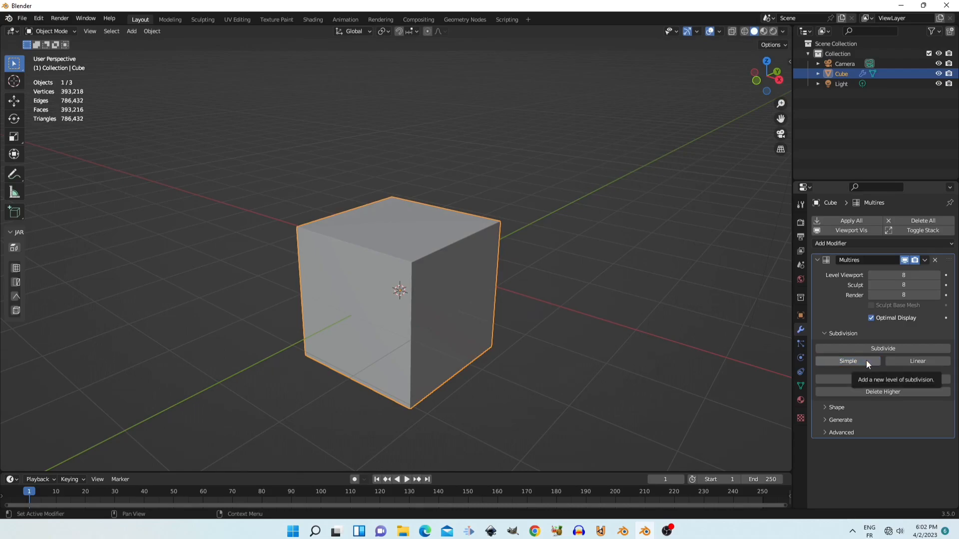
left_click(866, 361)
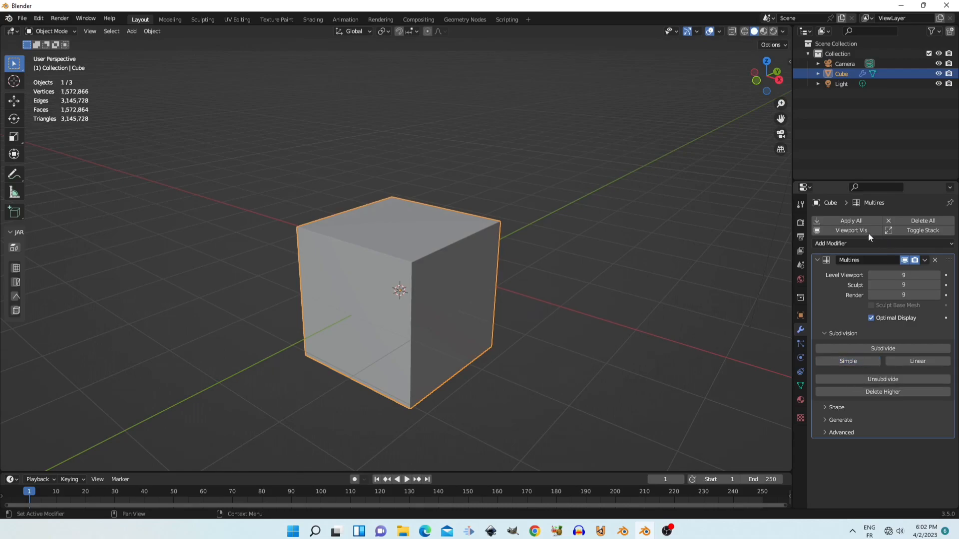
left_click(818, 223)
- Apply smooth shading to the subdivided cube
middle_click_drag(559, 270, 426, 269)
scroll(436, 262, "up", 3)
right_click(438, 262)
left_click(438, 262)
scroll(450, 262, "down", 5)
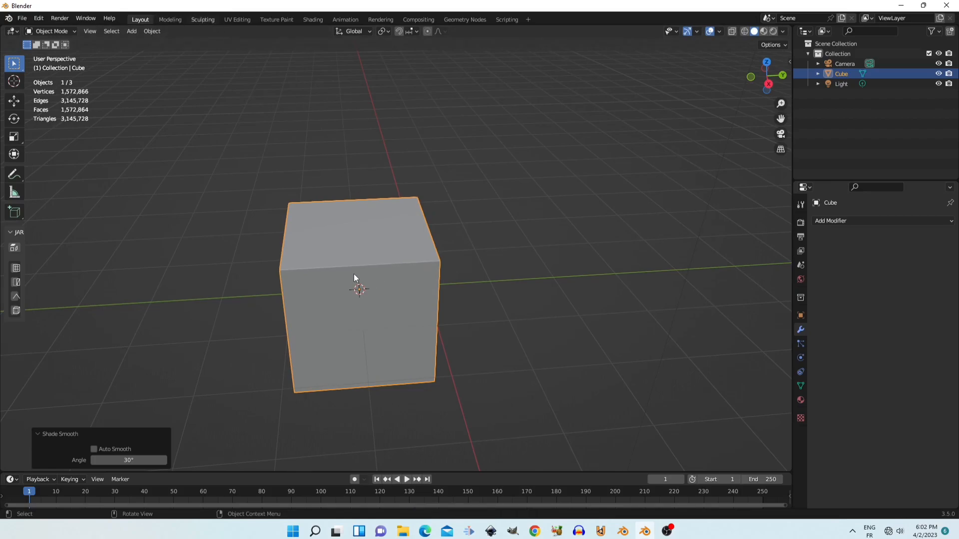
- Switch to the Sculpting workspace and show the cube's front face enlarged in the Front Orthographic view
mouse_move(391, 270)
middle_mouse_down()
mouse_move(394, 255)
mouse_move(325, 230)
middle_mouse_up()
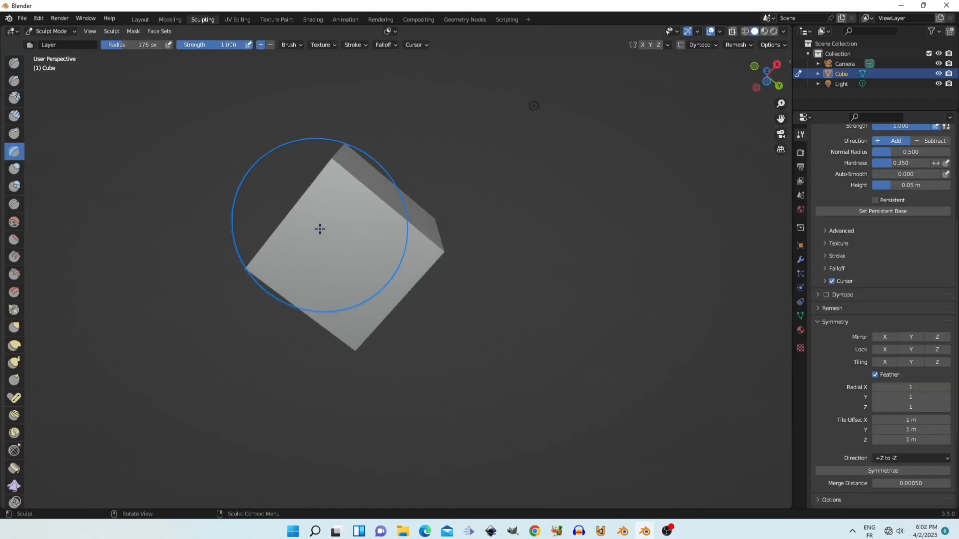
key("KP_1")
key("KP_3")
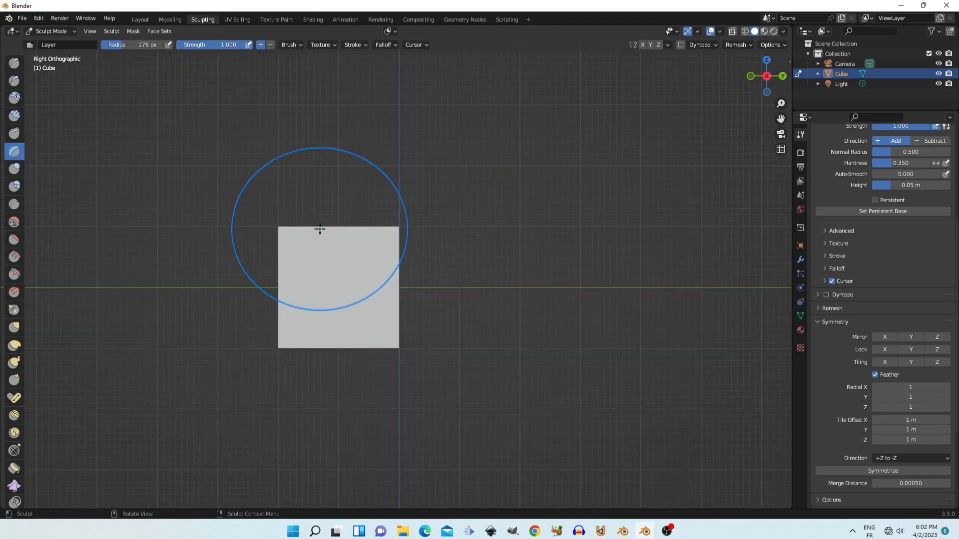
scroll(319, 229, "up", 4)
key("KP_1")
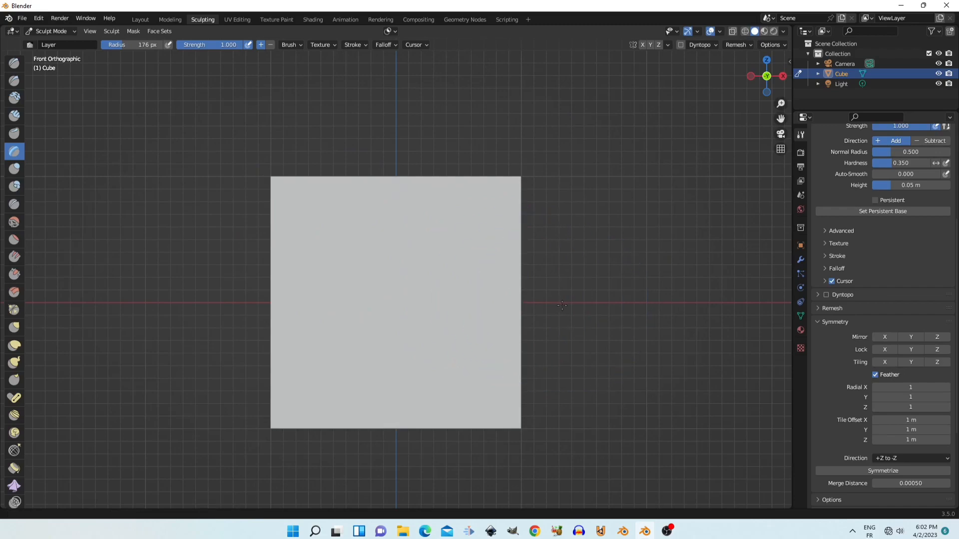
middle_click_drag(584, 280, 557, 262, "shift")
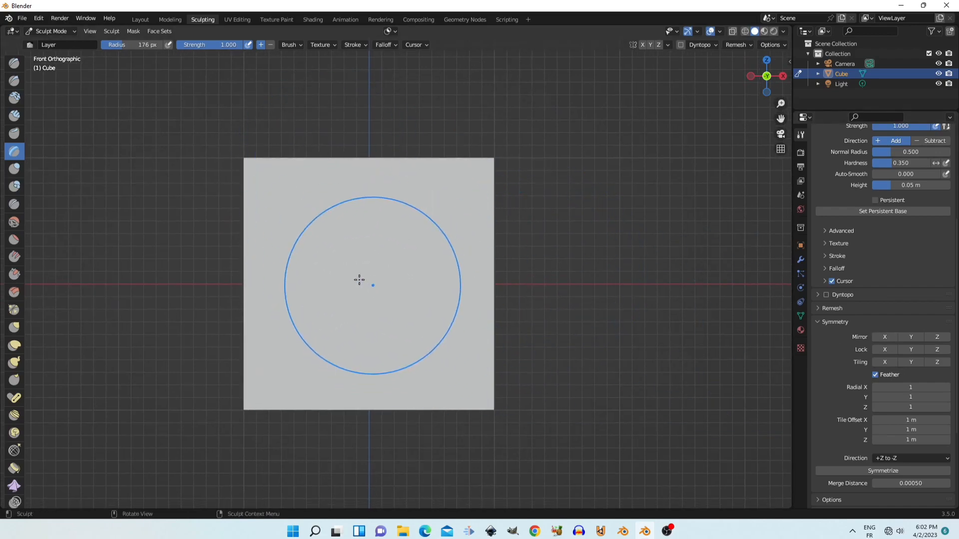
- Check the Layer brush's general and texture options, and choose a different falloff curve preset
left_click(295, 45)
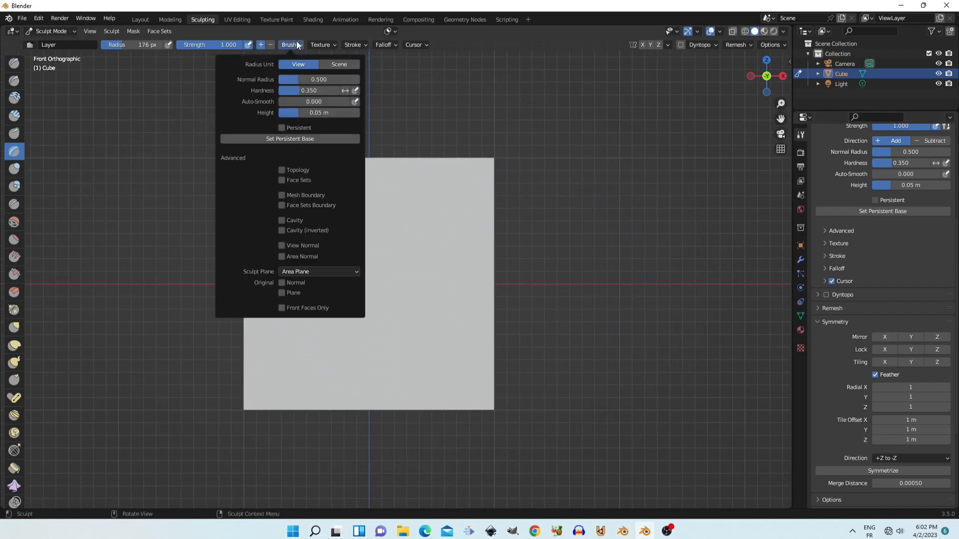
mouse_move(328, 46)
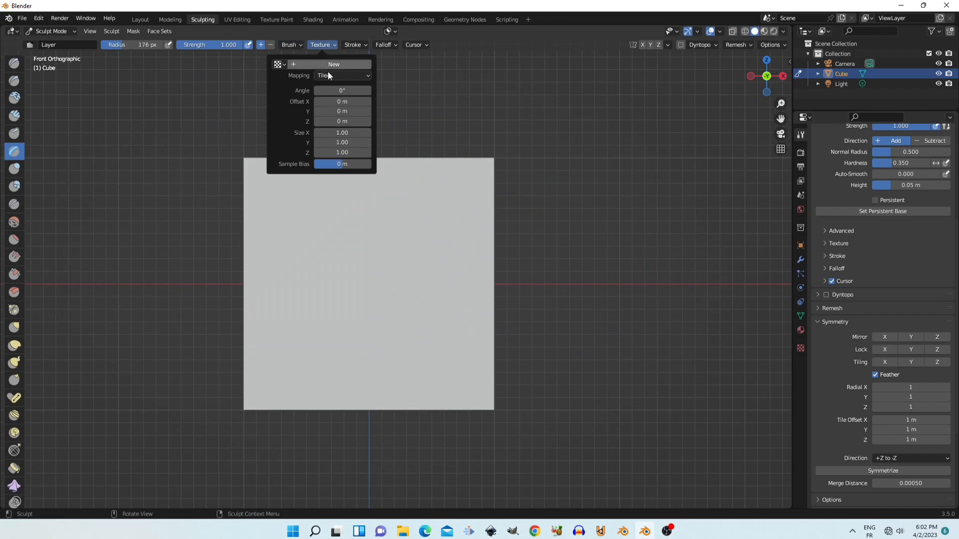
left_click(356, 76)
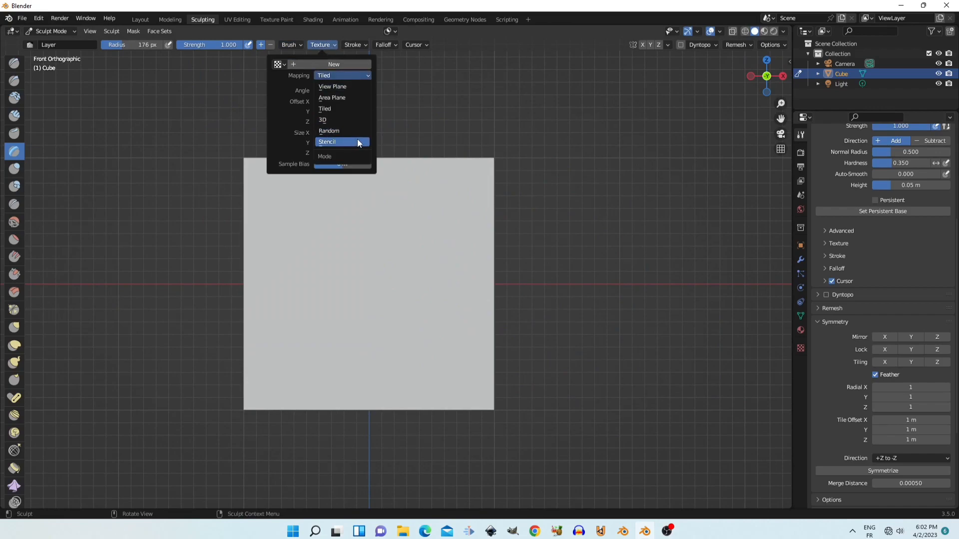
mouse_move(384, 45)
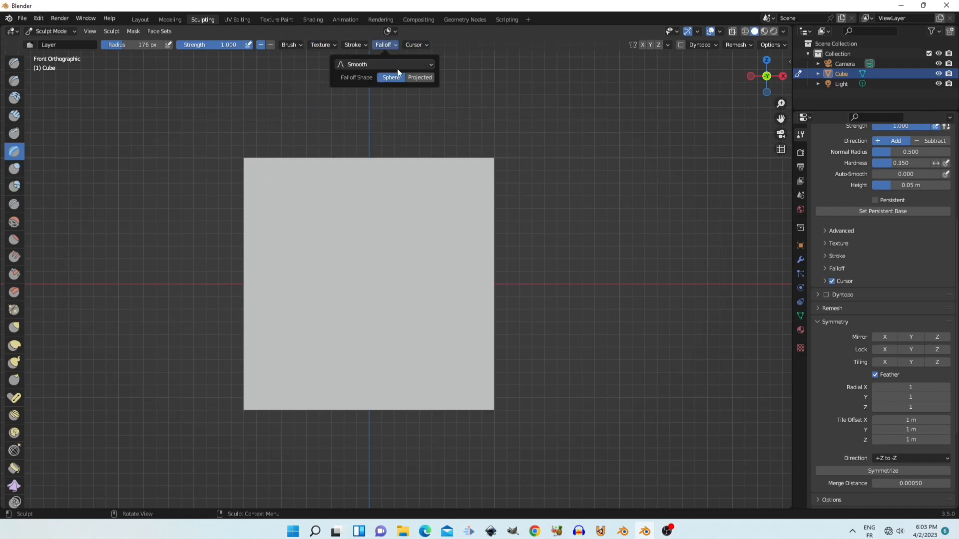
left_click(394, 65)
left_click(406, 172)
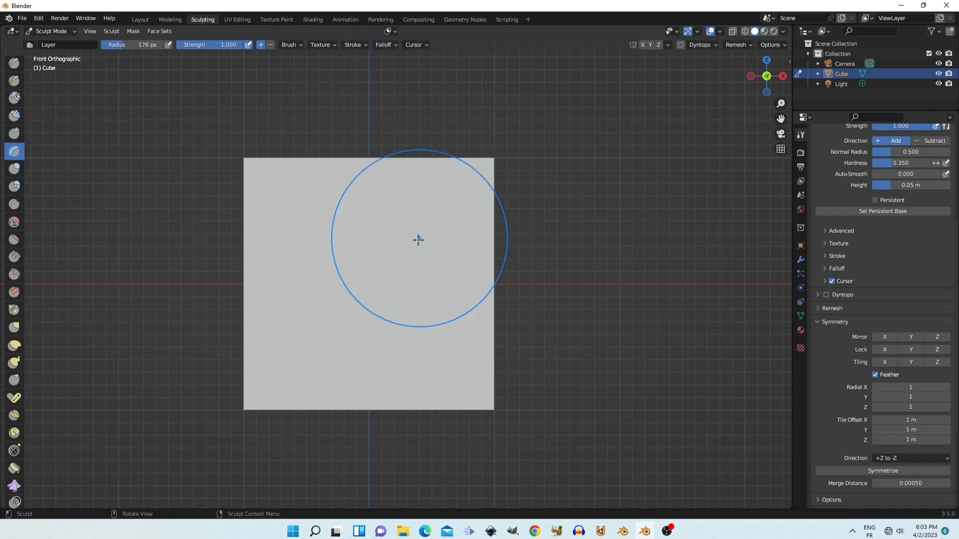
- Set the Layer brush's texture mapping to View Plane
left_click(287, 44)
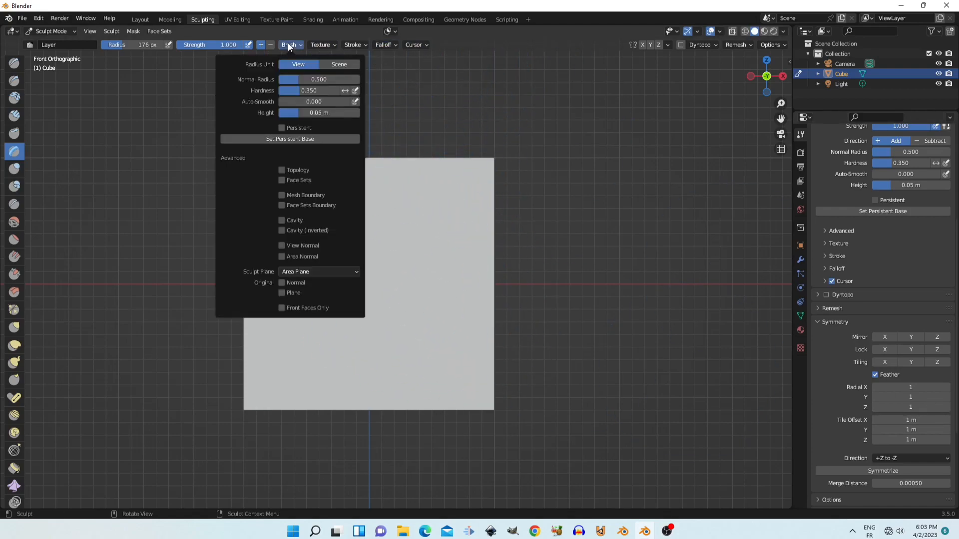
mouse_move(322, 44)
left_click(342, 75)
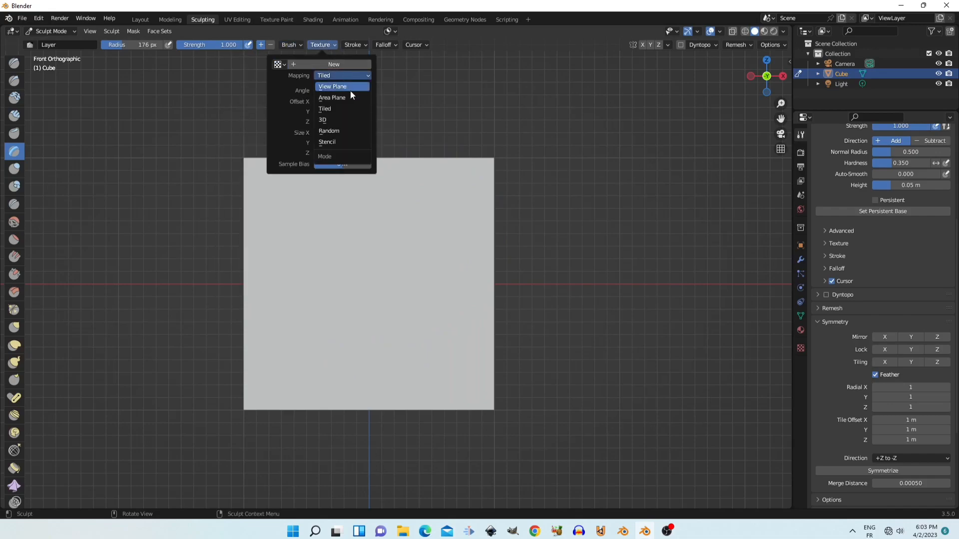
left_click(355, 86)
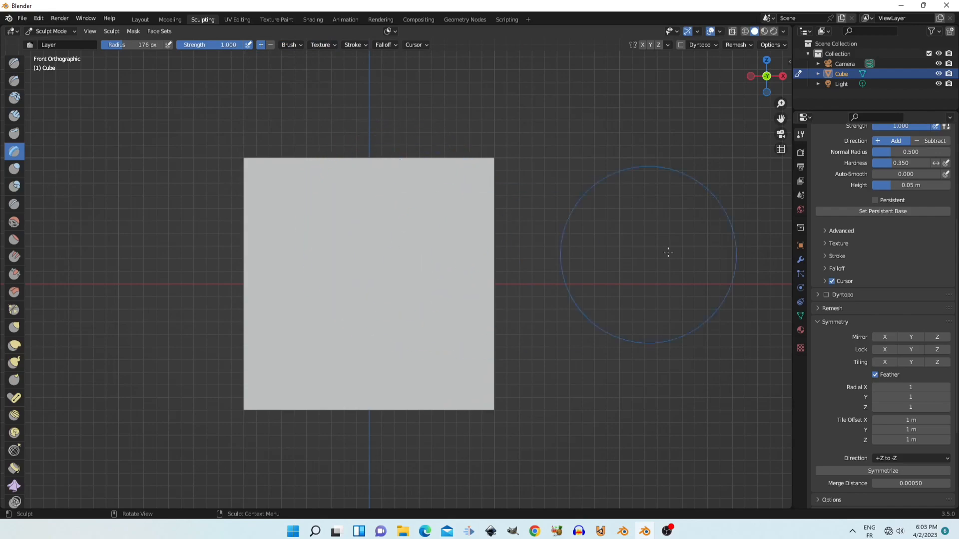
- Create a new brush texture and browse to the Desktop's alpha textures folder for its image
left_click(800, 348)
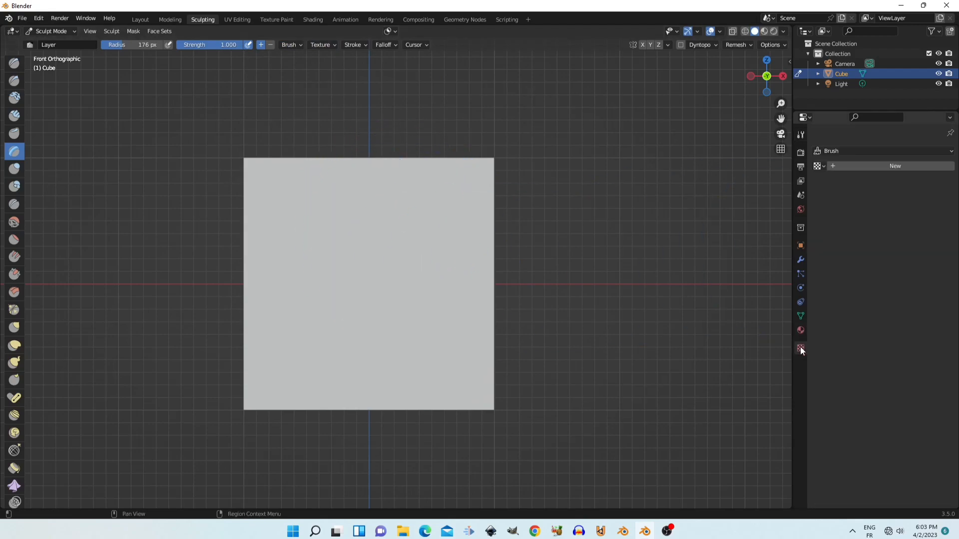
left_click(934, 168)
left_click(930, 327)
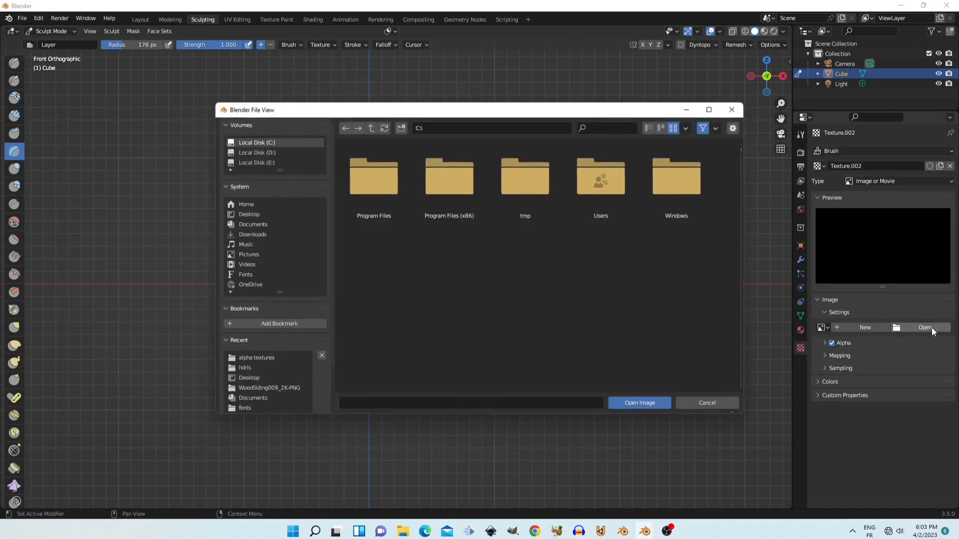
left_click(431, 196)
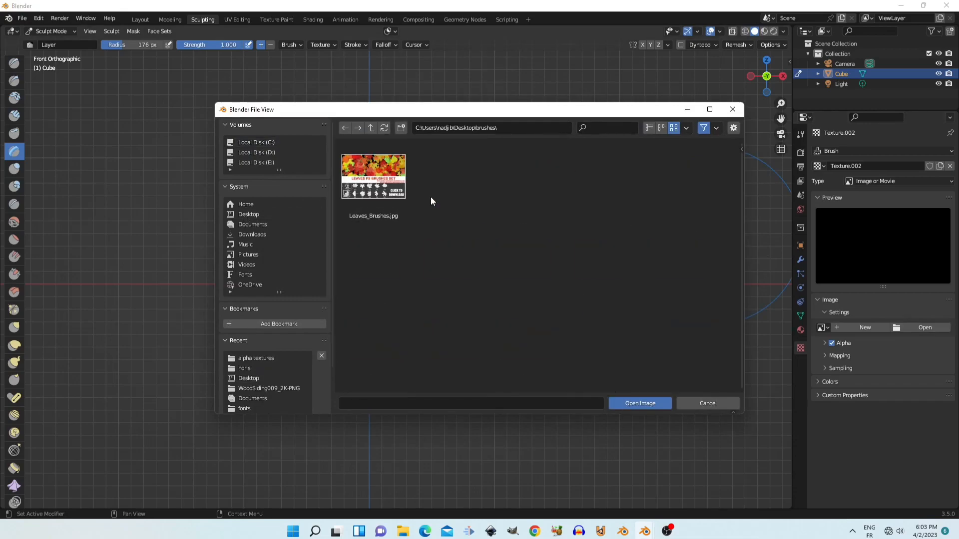
left_click(371, 128)
double_click(397, 175)
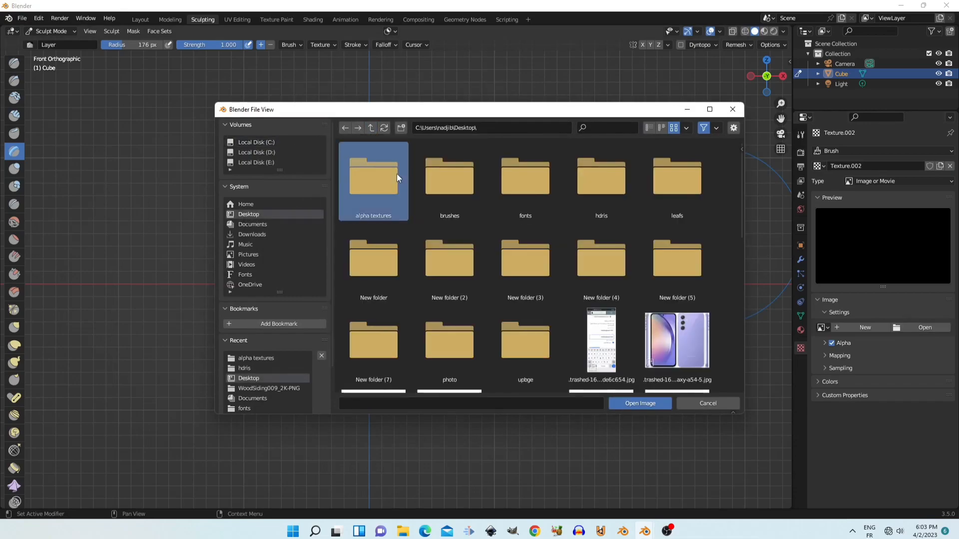
- Load the round frame ornament T401642146546402.png from the alpha images as the brush texture's image
scroll(619, 298, "down", 2)
scroll(621, 297, "down", 10)
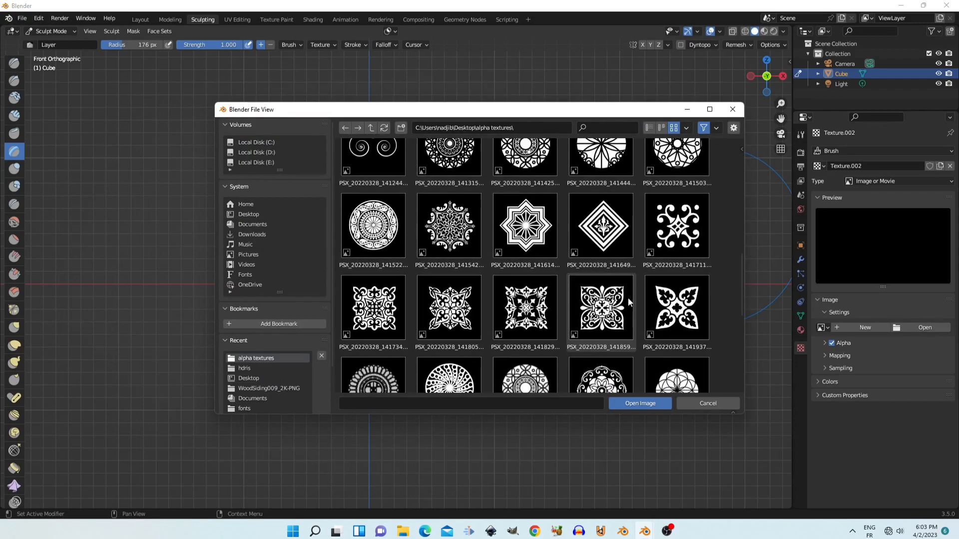
scroll(627, 297, "down", 3)
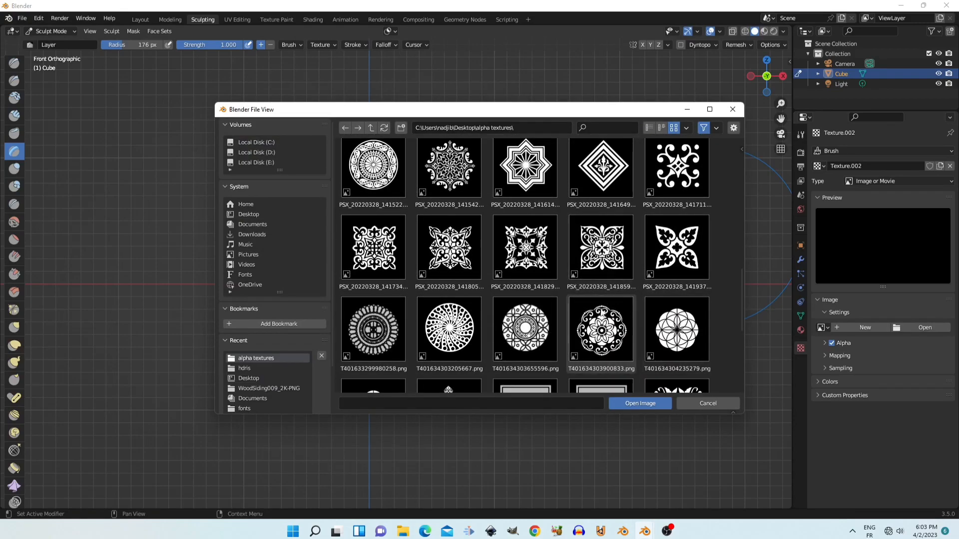
scroll(634, 238, "down", 5)
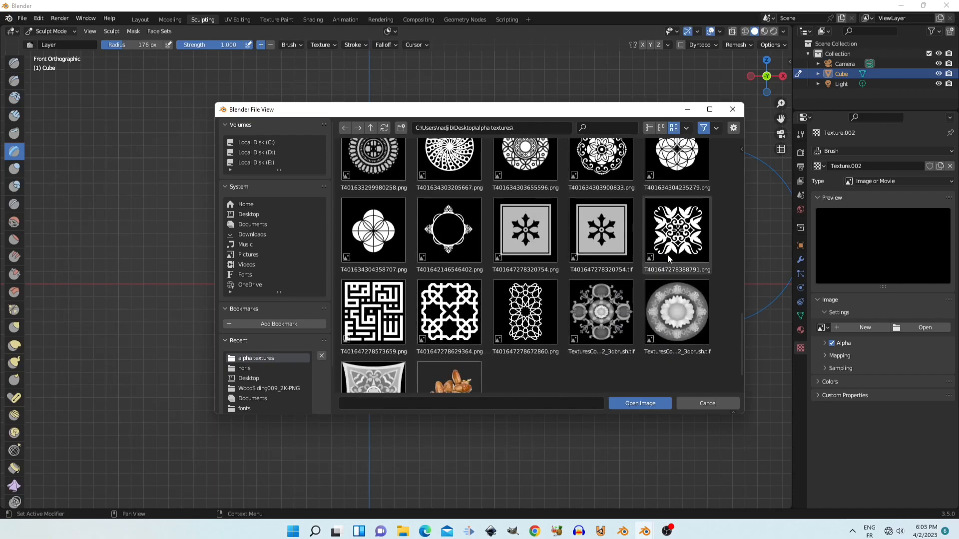
scroll(668, 254, "down", 1)
scroll(638, 263, "up", 4)
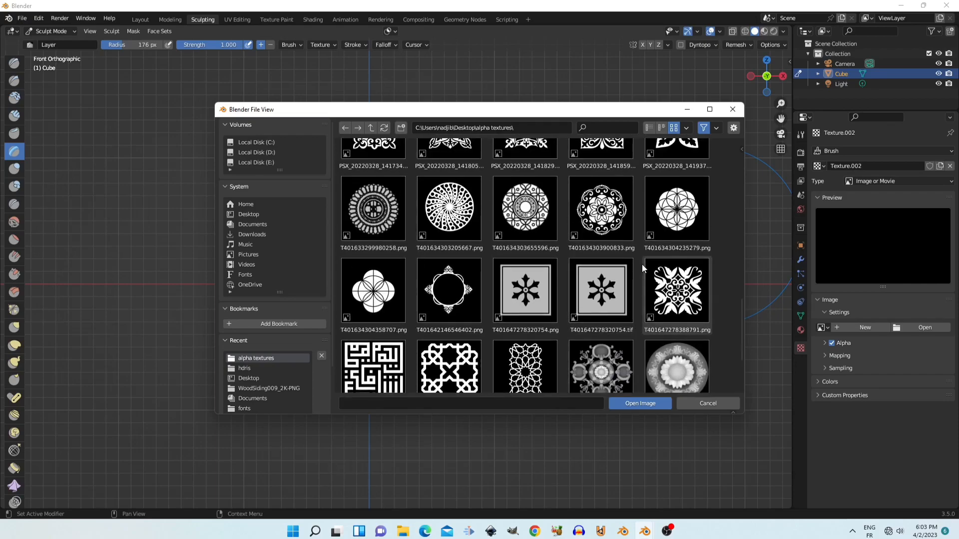
scroll(641, 268, "up", 1)
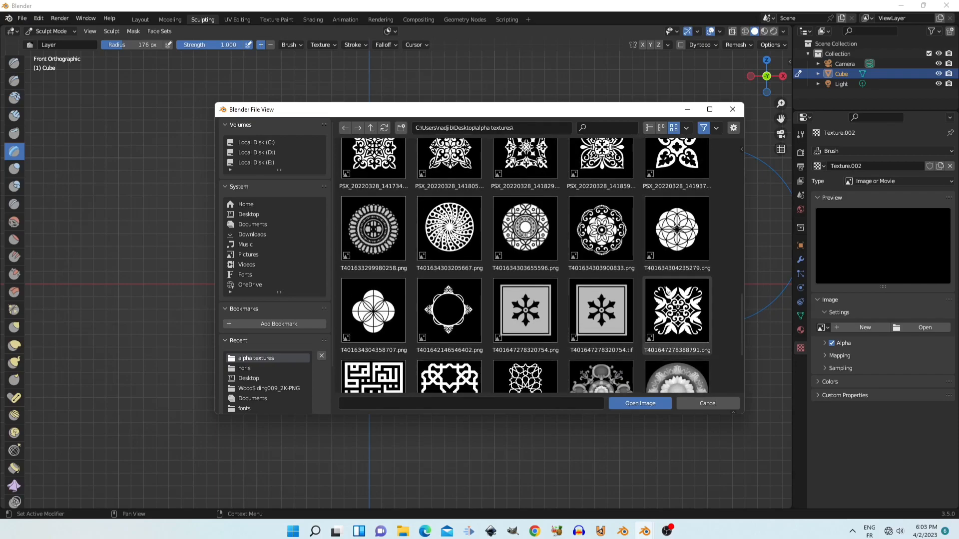
scroll(667, 290, "up", 4)
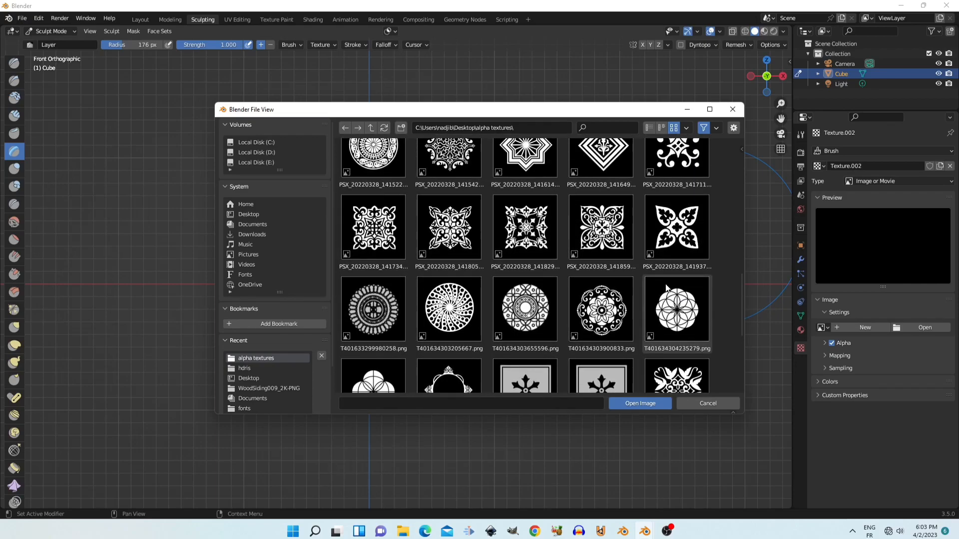
scroll(667, 289, "down", 4)
left_click(449, 323)
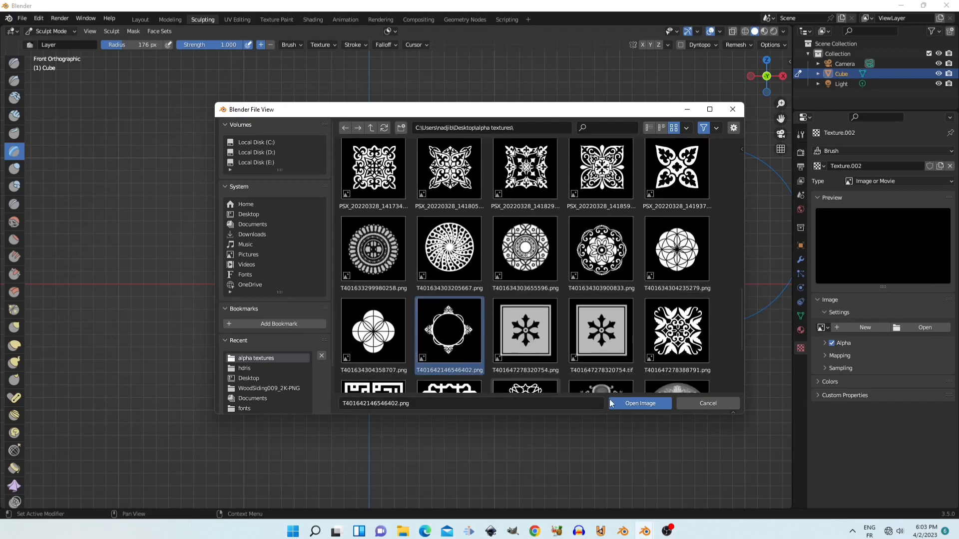
left_click(638, 400)
- Enlarge the brush radius to about 307 px, test the ornament on the cube's front face and undo that stroke
key("f")
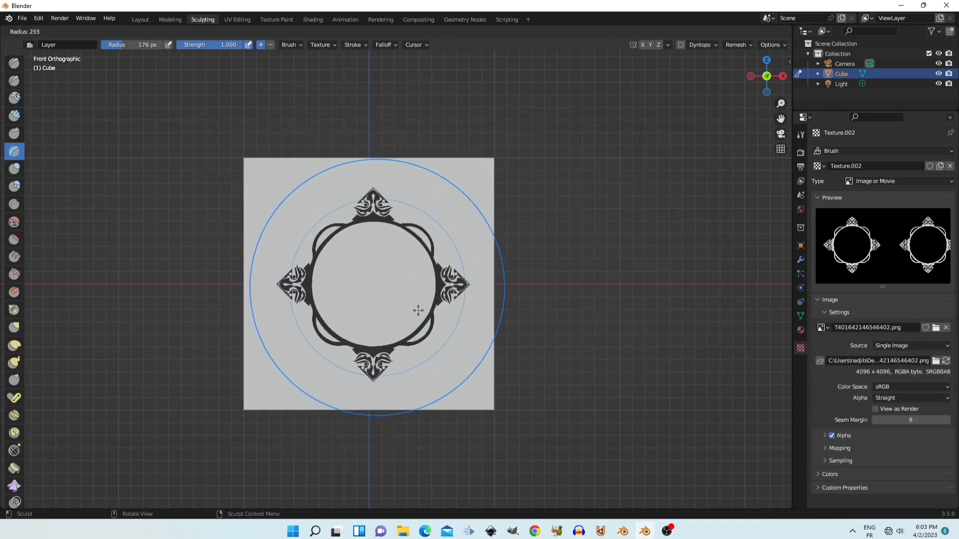
left_click(442, 325)
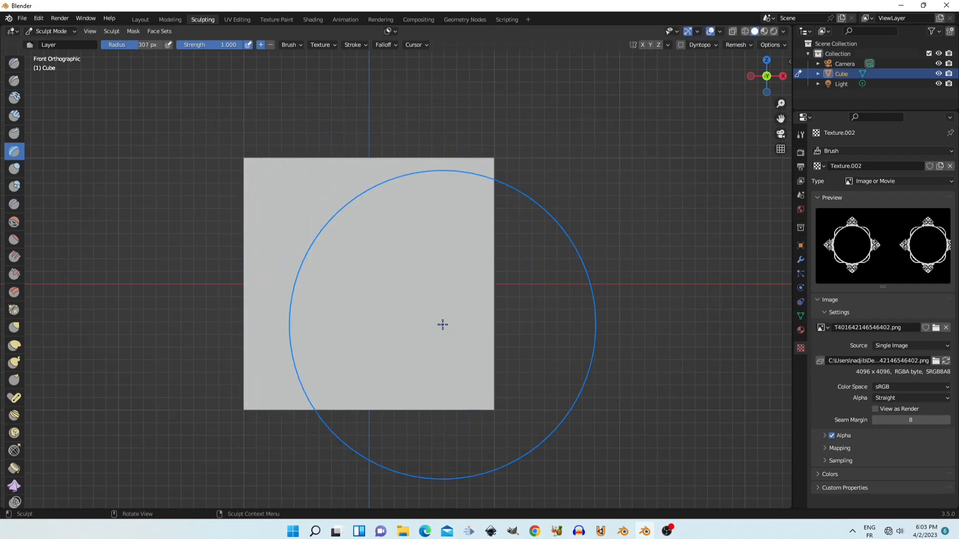
left_click_drag(373, 278, 376, 305)
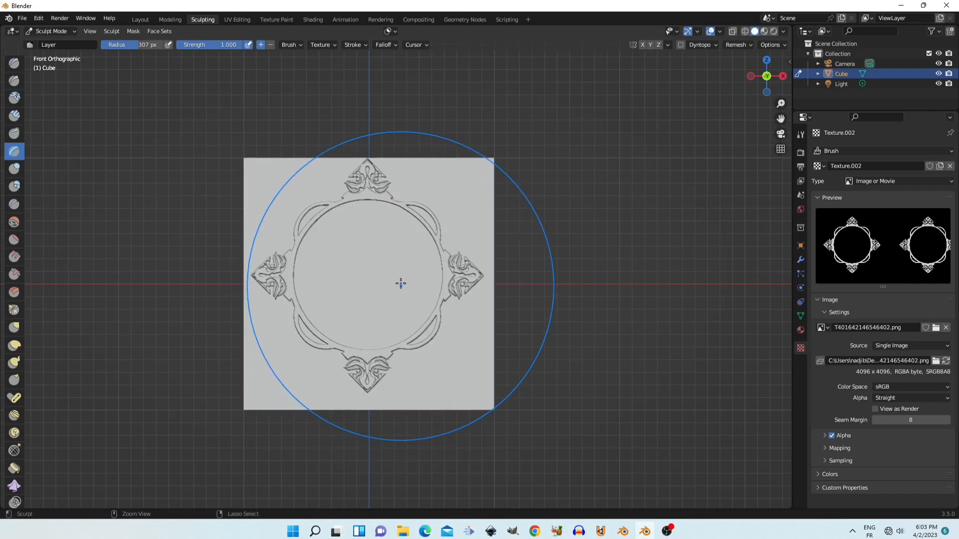
key("ctrl+z")
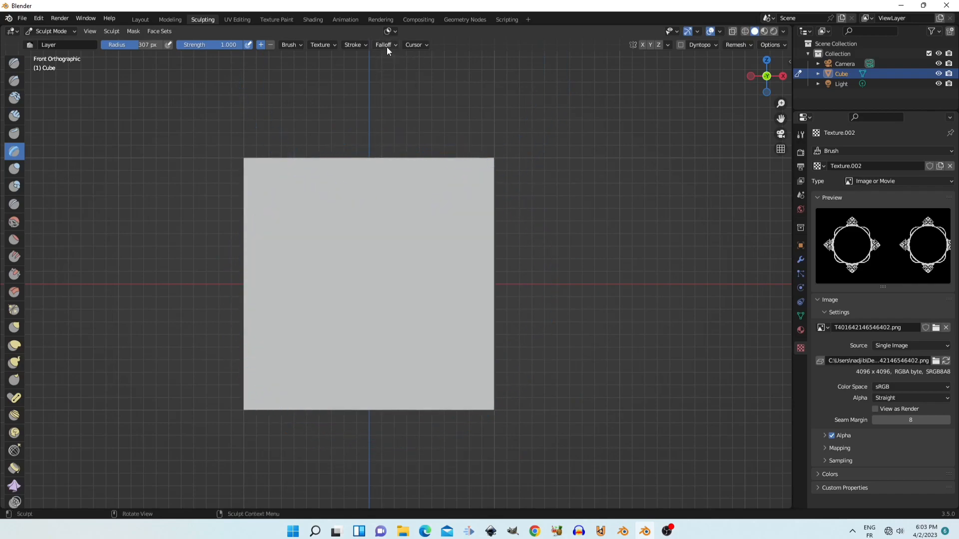
- Set the Layer brush's stroke method to Drag Dot
left_click(386, 45)
mouse_move(351, 44)
left_click(354, 64)
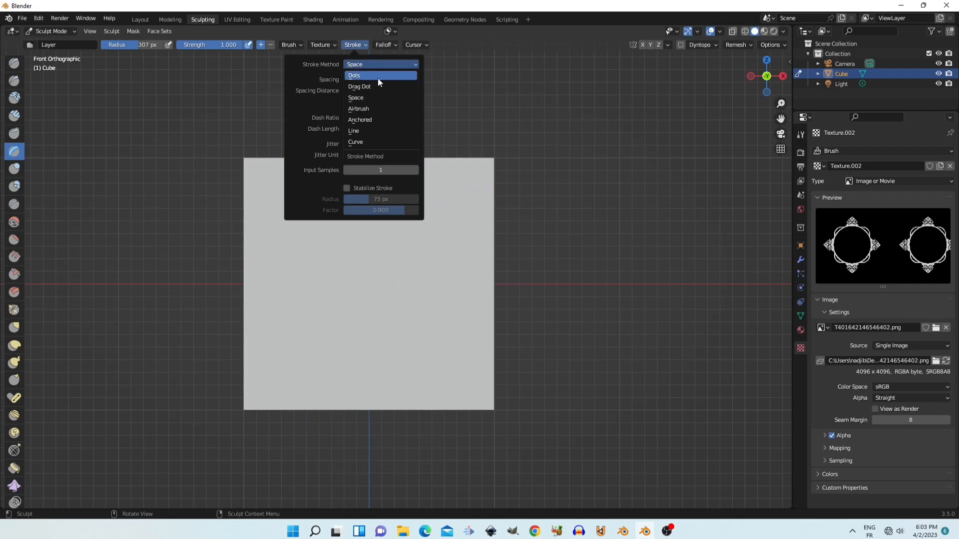
left_click(377, 78)
left_click(370, 65)
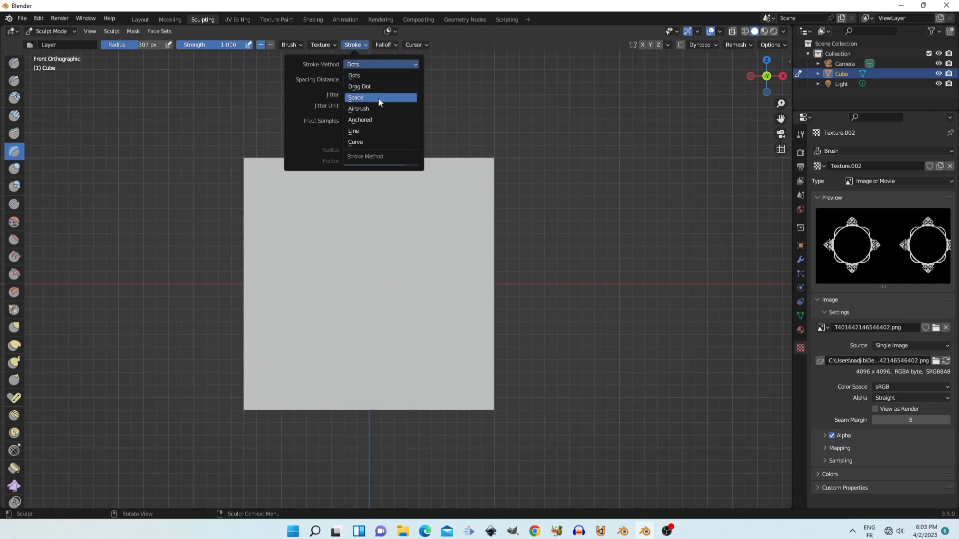
left_click(376, 85)
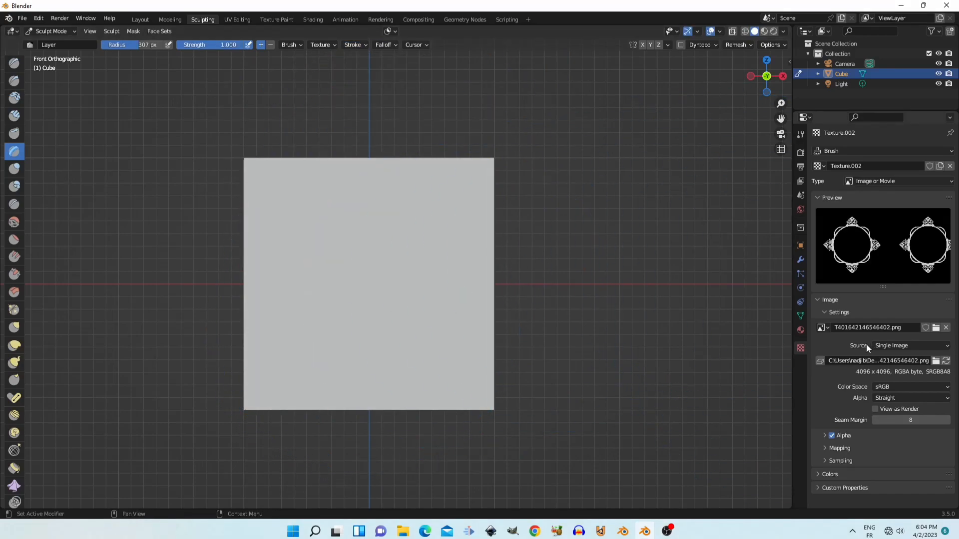
- Mirror the sculpting across the Y axis only and set the symmetrize direction to +Y to -Y
left_click(800, 135)
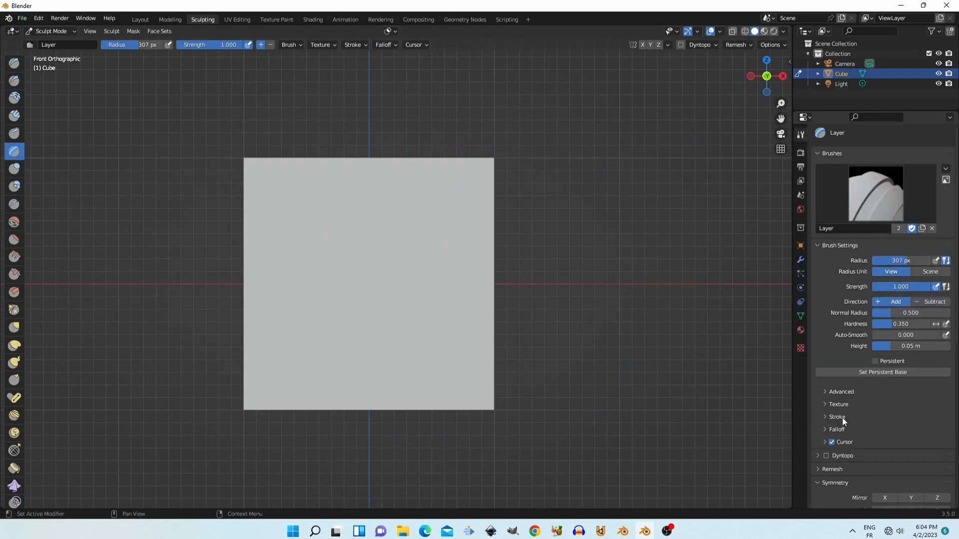
scroll(841, 418, "down", 3)
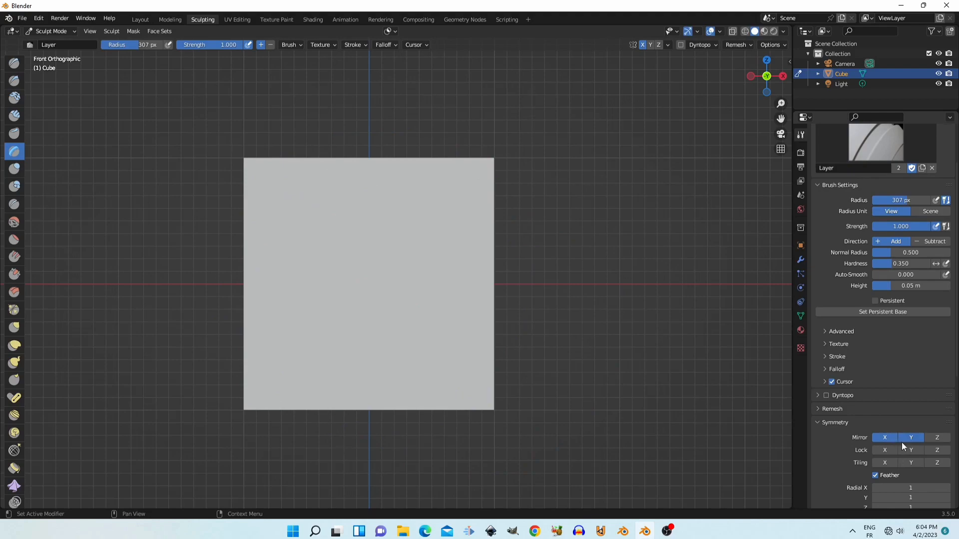
scroll(858, 445, "down", 5)
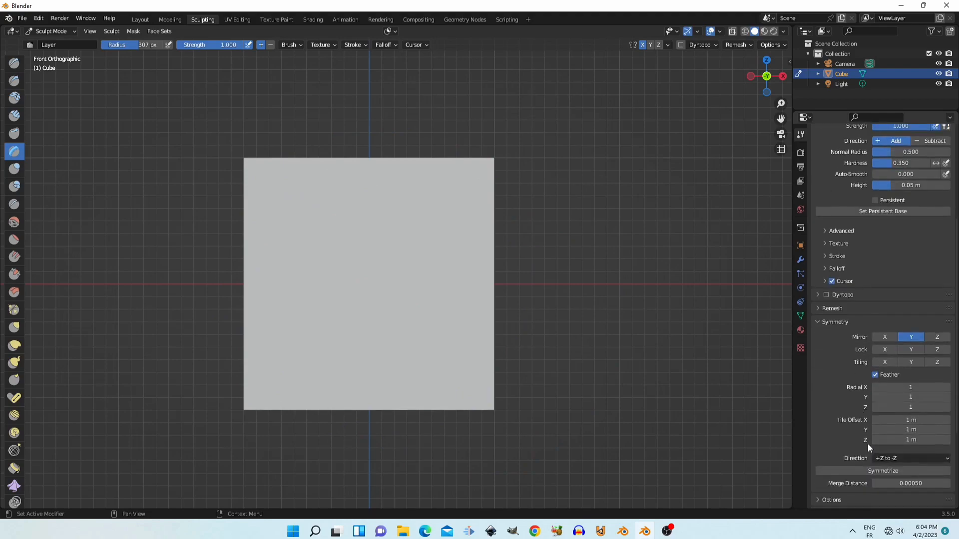
left_click(921, 457)
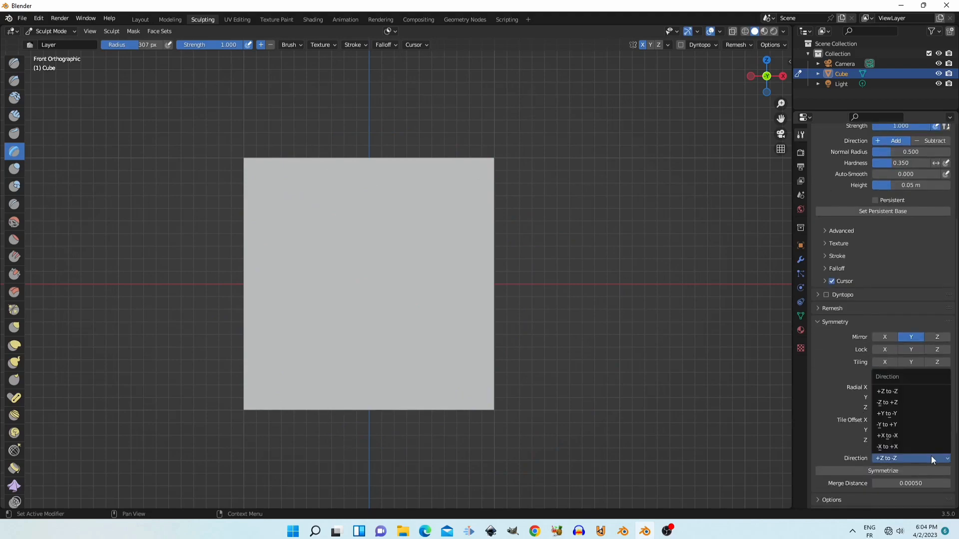
left_click(928, 414)
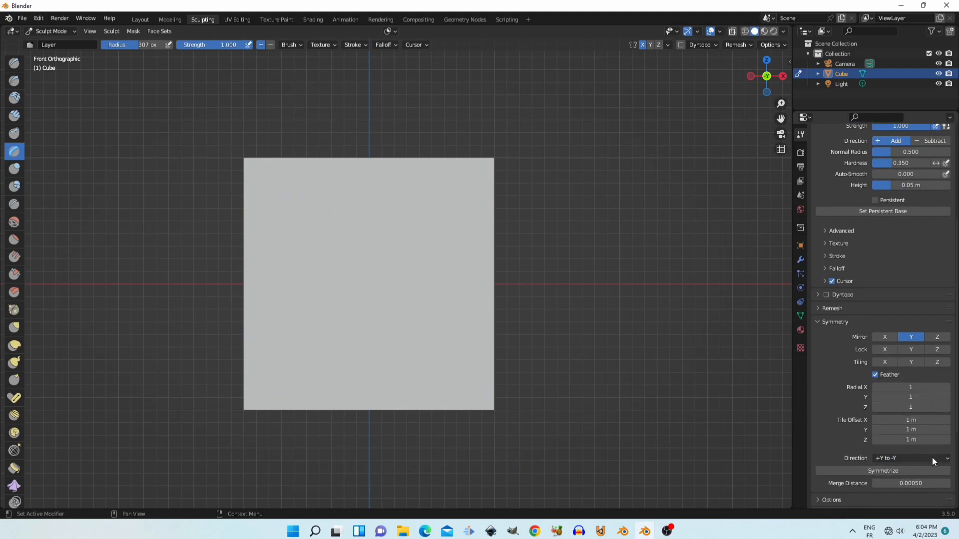
- Stamp the round frame ornament centred on the cube's front face and inspect the relief
left_click(370, 281)
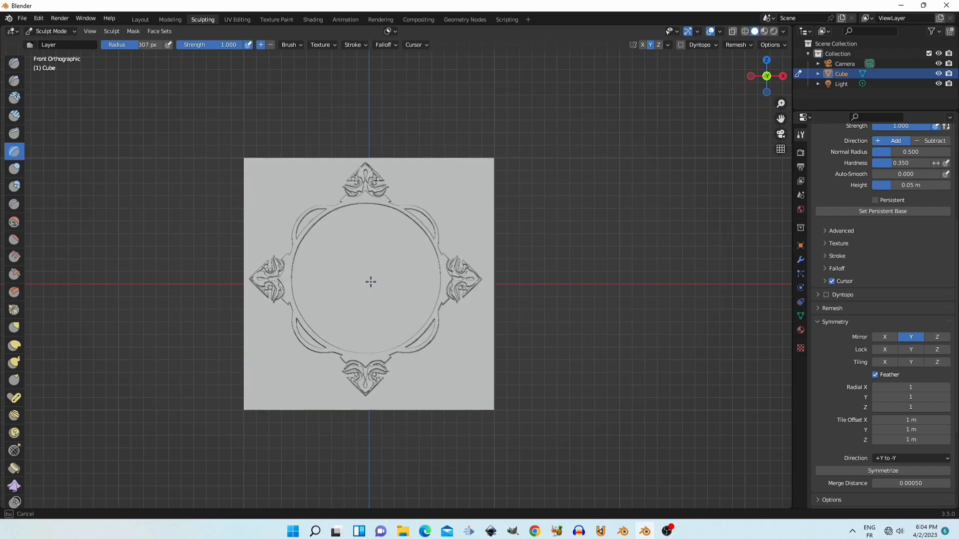
left_click_drag(370, 282, 373, 288)
mouse_move(428, 278)
middle_mouse_down()
mouse_move(456, 265)
mouse_move(619, 259)
mouse_move(421, 265)
mouse_move(534, 270)
mouse_move(400, 265)
middle_mouse_up()
scroll(407, 260, "down", 3)
key("KP_1")
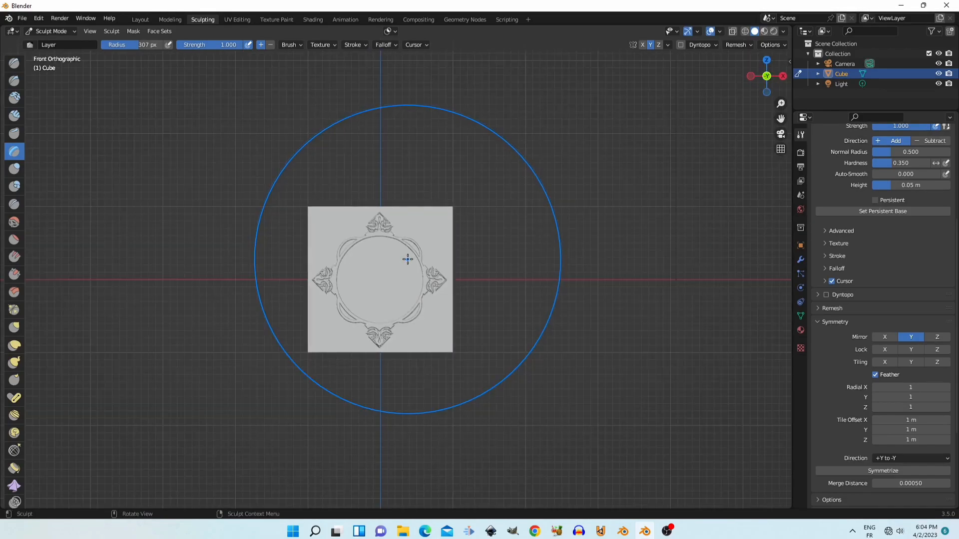
scroll(408, 259, "up", 5)
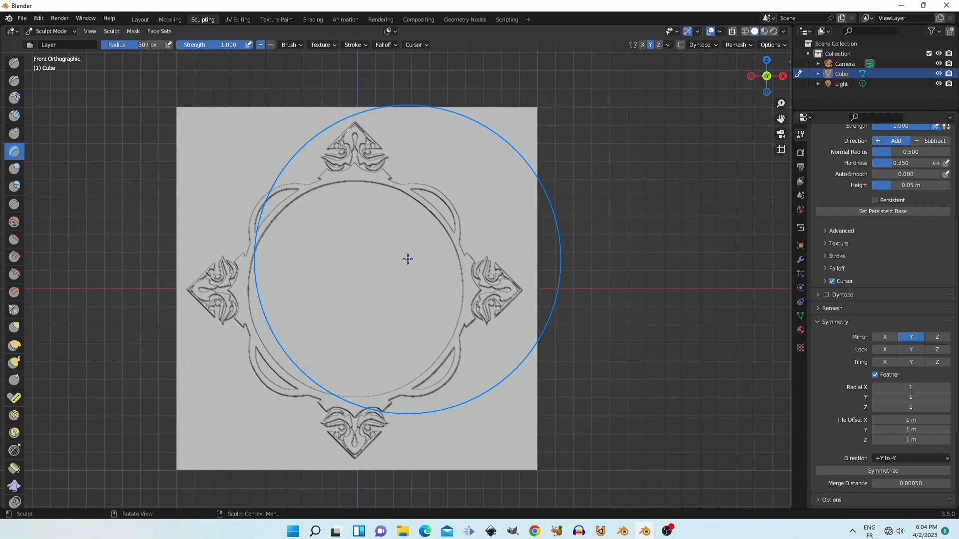
- Facing the cube's right side, mirror across X only, set the direction to +X to -X and symmetrize the mesh
key("KP_3")
scroll(407, 259, "down", 3)
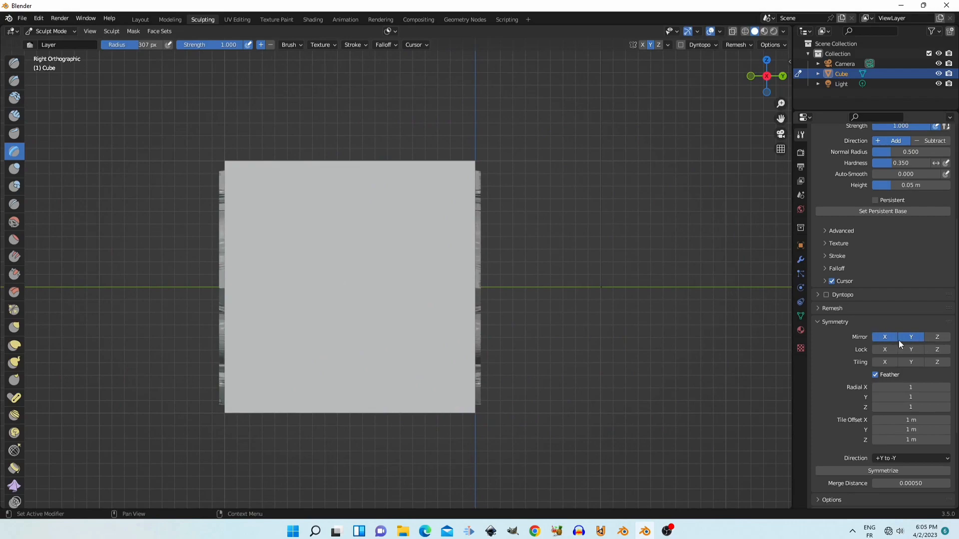
left_click(914, 337)
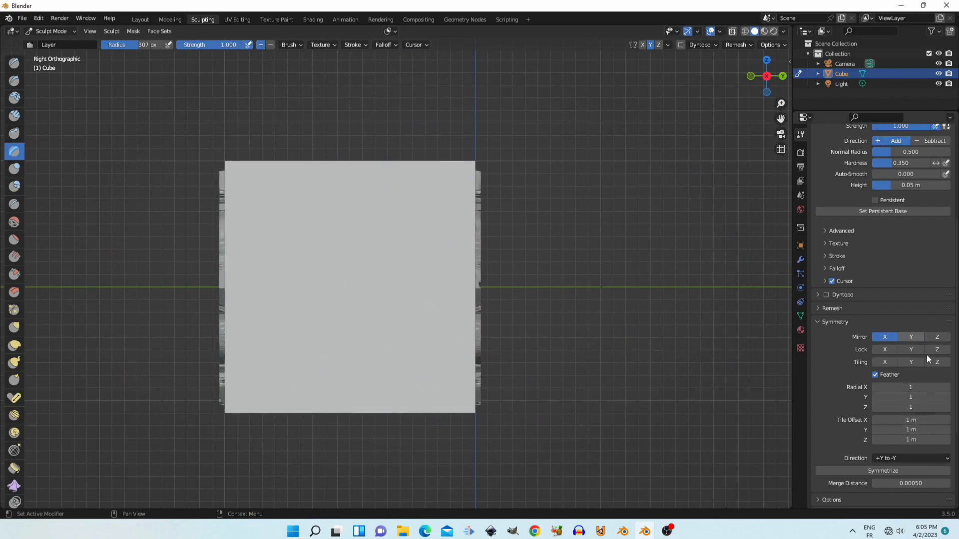
left_click(926, 457)
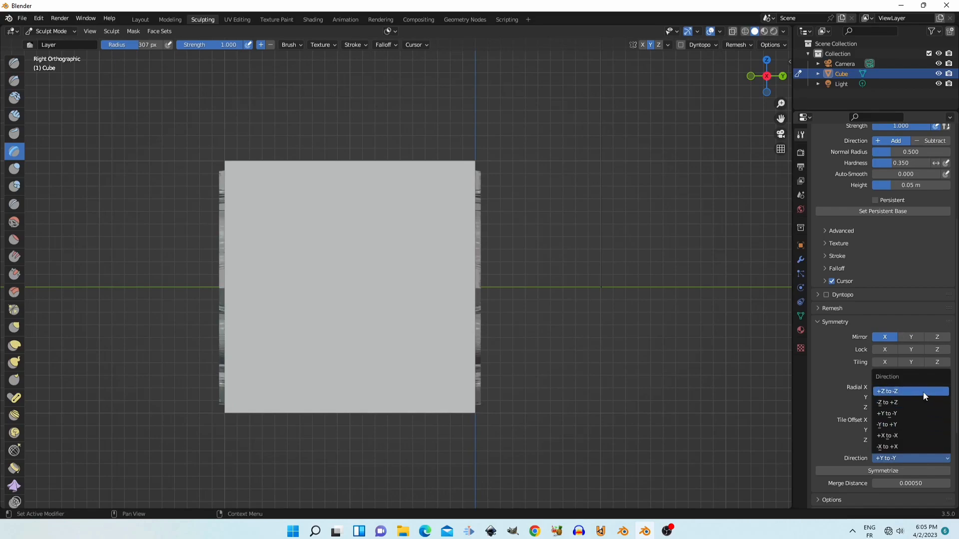
left_click(929, 434)
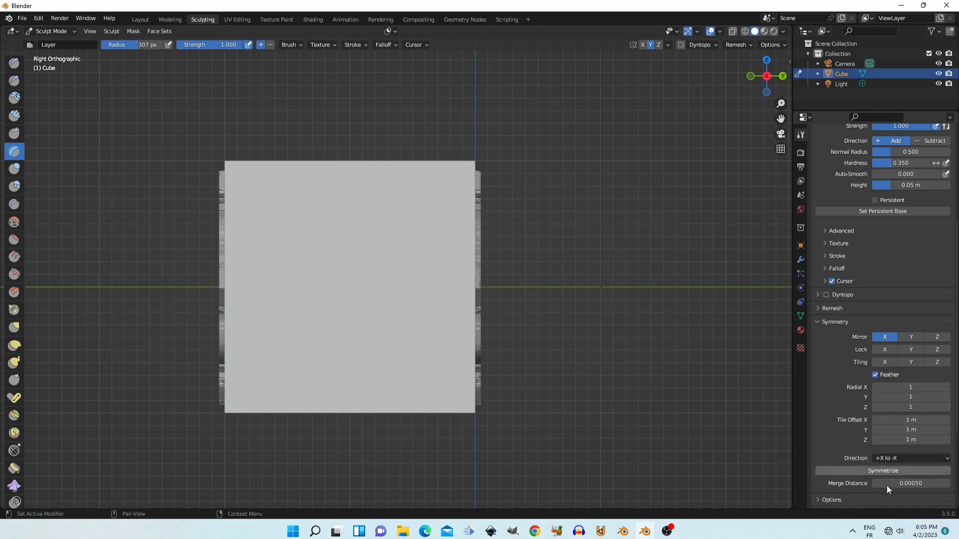
left_click(909, 471)
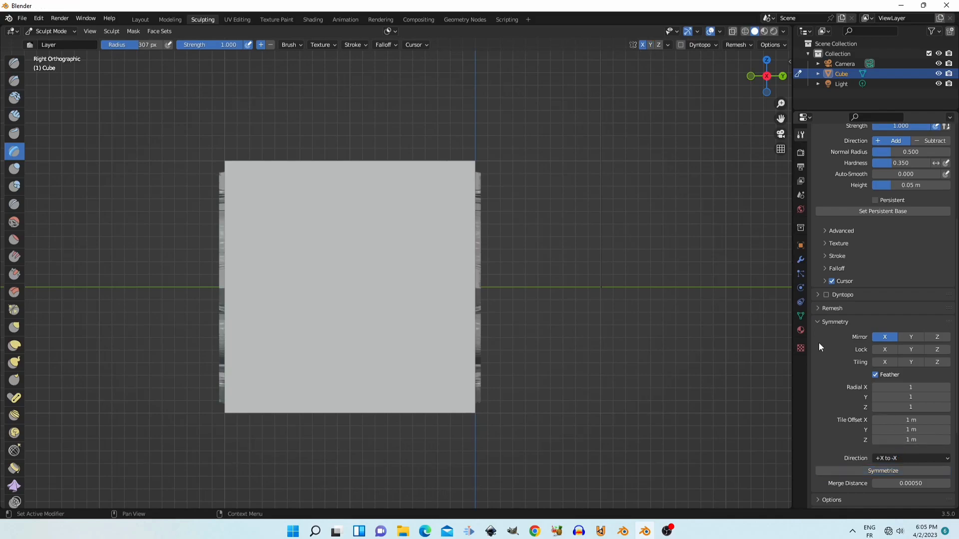
- Load the square snowflake image PSX_20220314_201453.jpg as the brush texture and try it on the cube's right face
left_click(800, 348)
left_click(935, 327)
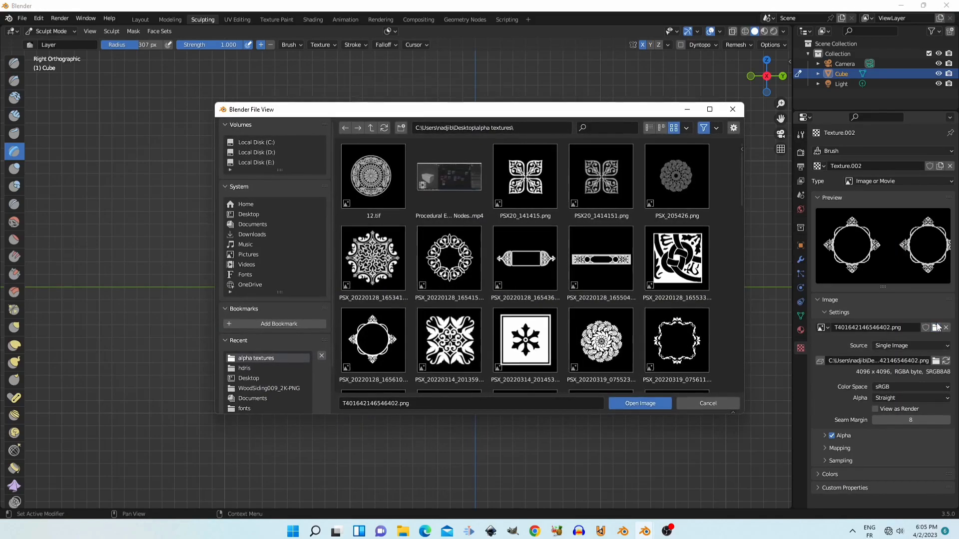
scroll(607, 306, "down", 2)
left_click(525, 290)
left_click(639, 403)
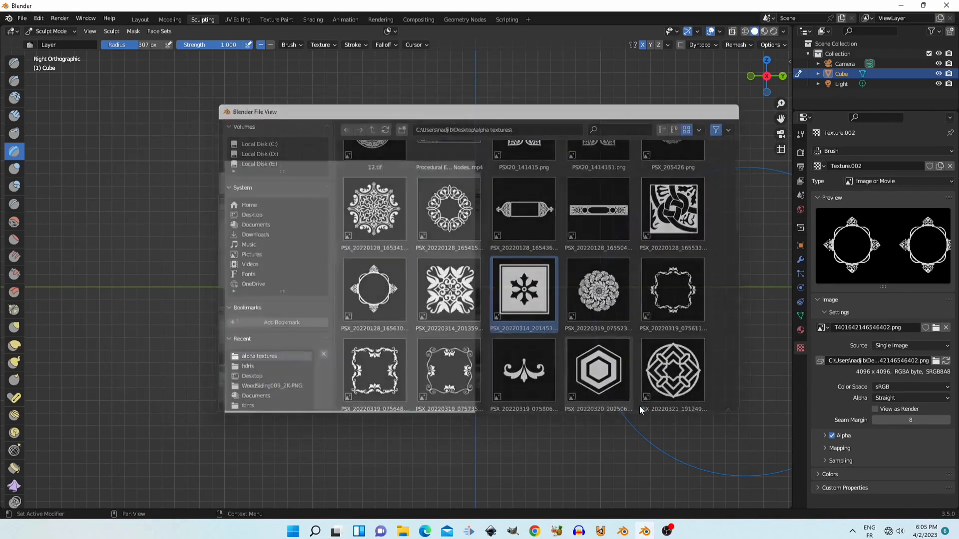
key("f")
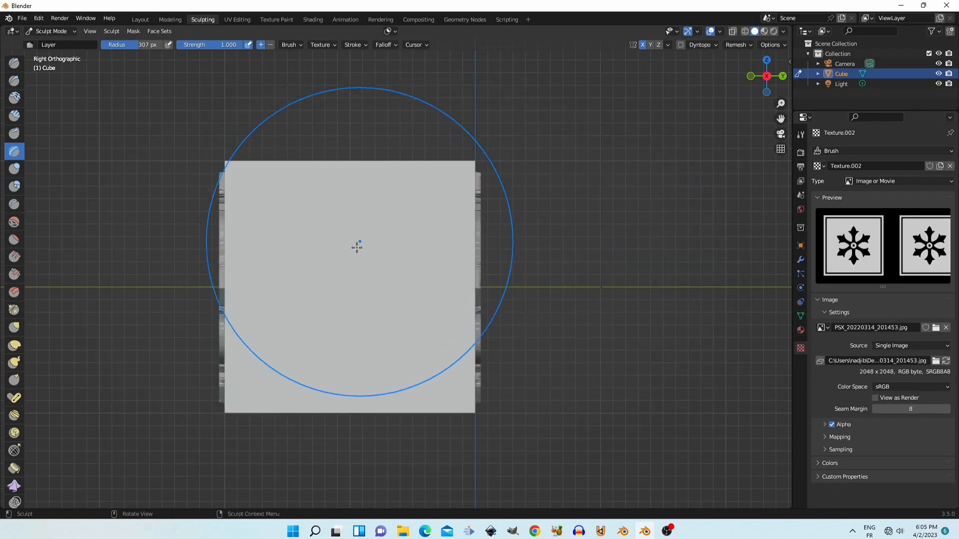
left_click(360, 277)
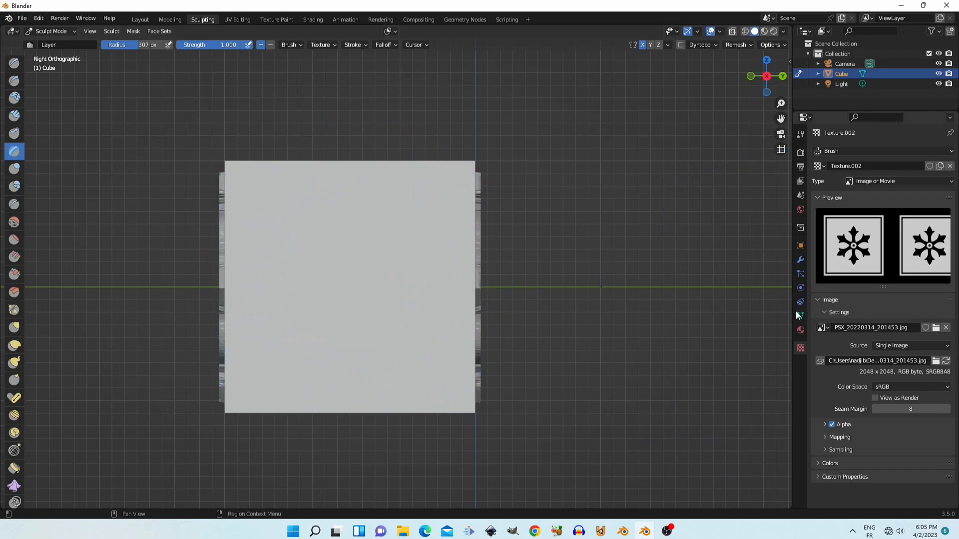
- Replace the brush texture's image with the scrolled rosette ornament PSX_20220128_165341.jpg
left_click(936, 327)
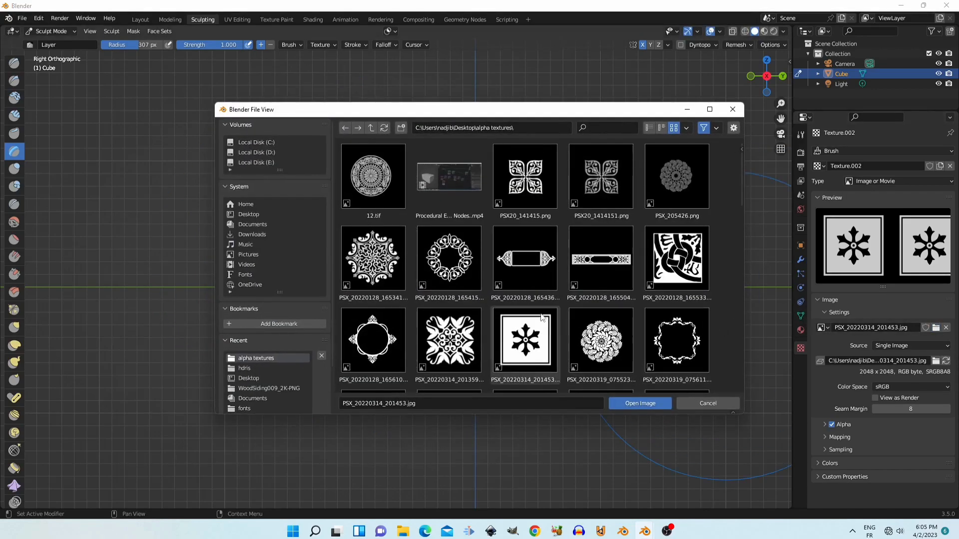
left_click(373, 266)
left_click(637, 403)
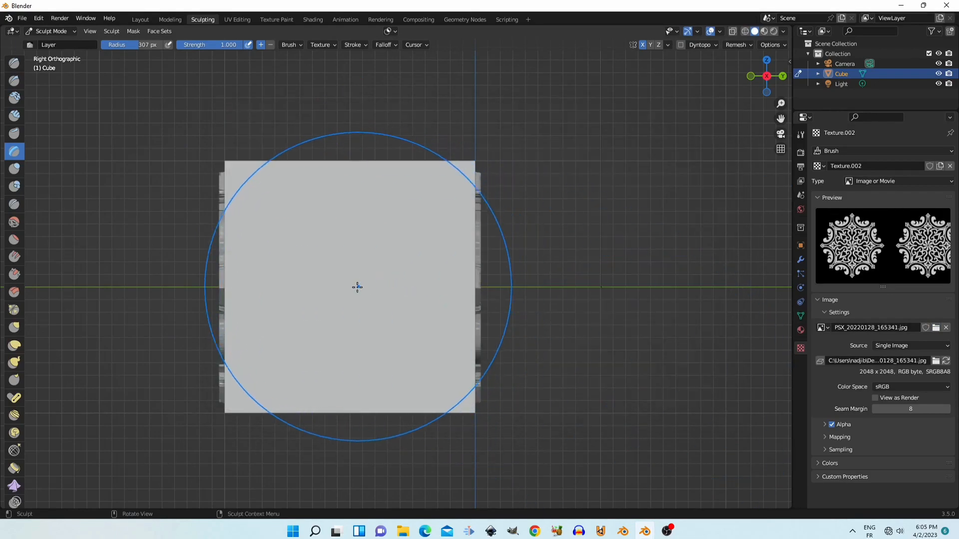
- Reduce the brush radius to 256 px and stamp the rosette ornament at the centre of the cube's right face
key("f")
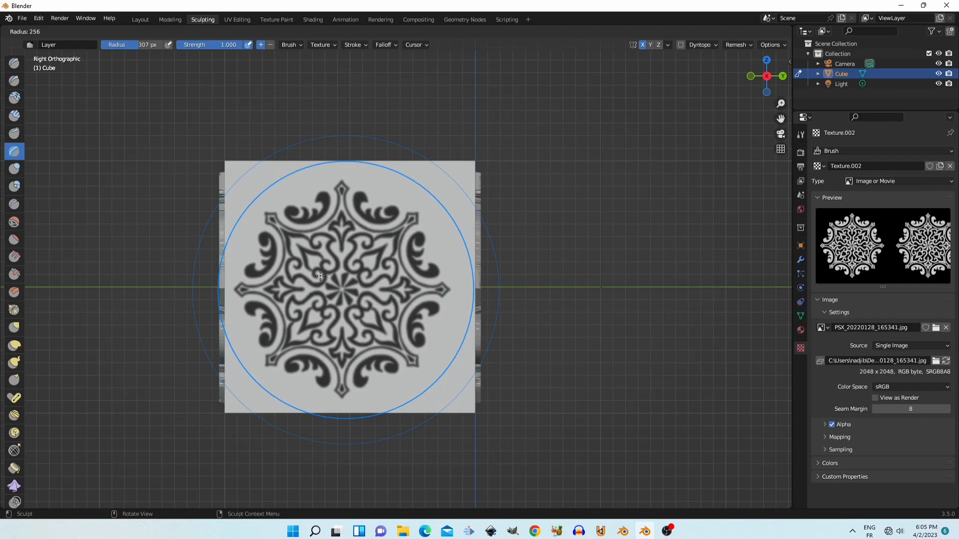
left_click(346, 289)
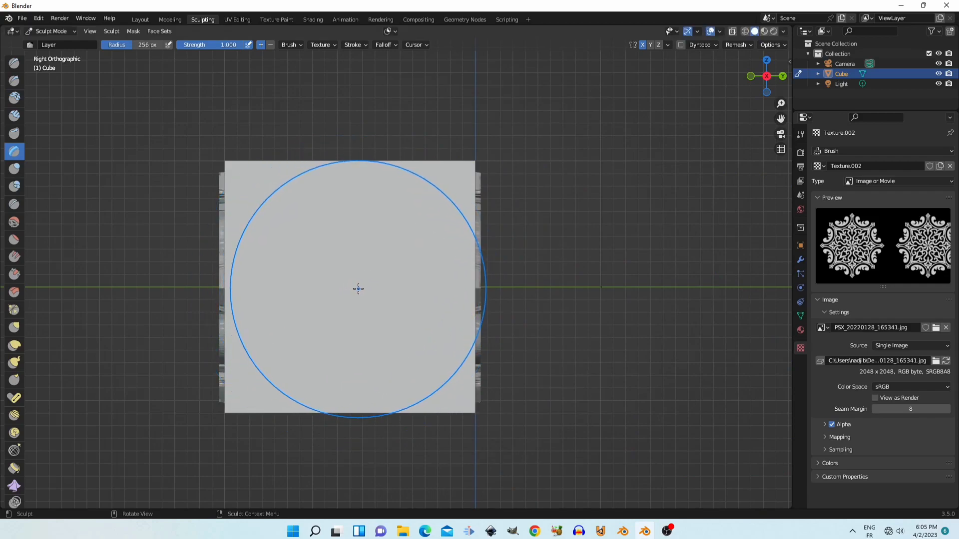
left_click_drag(353, 288, 356, 290)
mouse_move(477, 300)
middle_mouse_down()
mouse_move(324, 342)
mouse_move(199, 312)
mouse_move(399, 327)
middle_mouse_up()
- Switch to the Layout workspace, apply Shade Smooth to the cube and inspect its ornaments
left_click(145, 19)
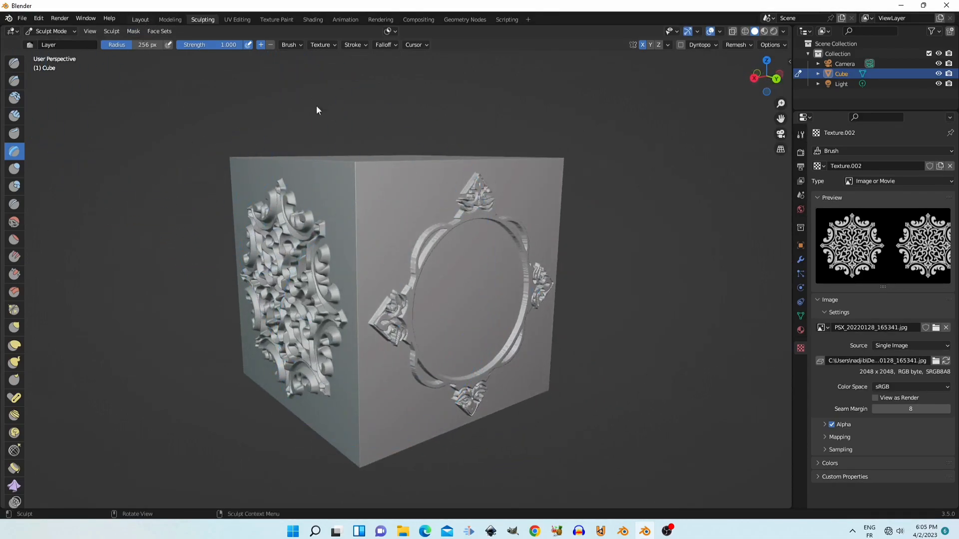
scroll(422, 254, "up", 3)
middle_click_drag(391, 284, 422, 252)
right_click(442, 270)
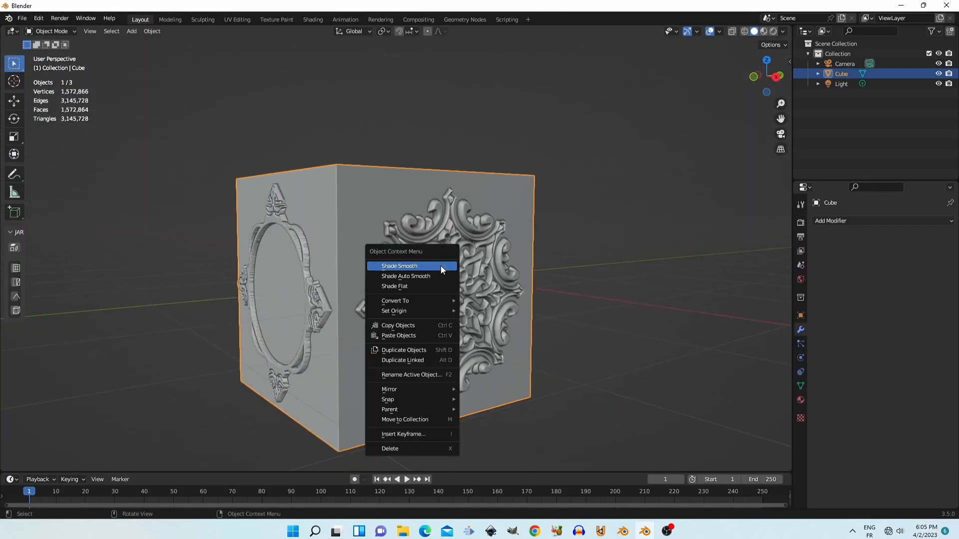
left_click(441, 269)
middle_click_drag(441, 270, 478, 261)
scroll(465, 283, "down", 5)
scroll(462, 284, "up", 5)
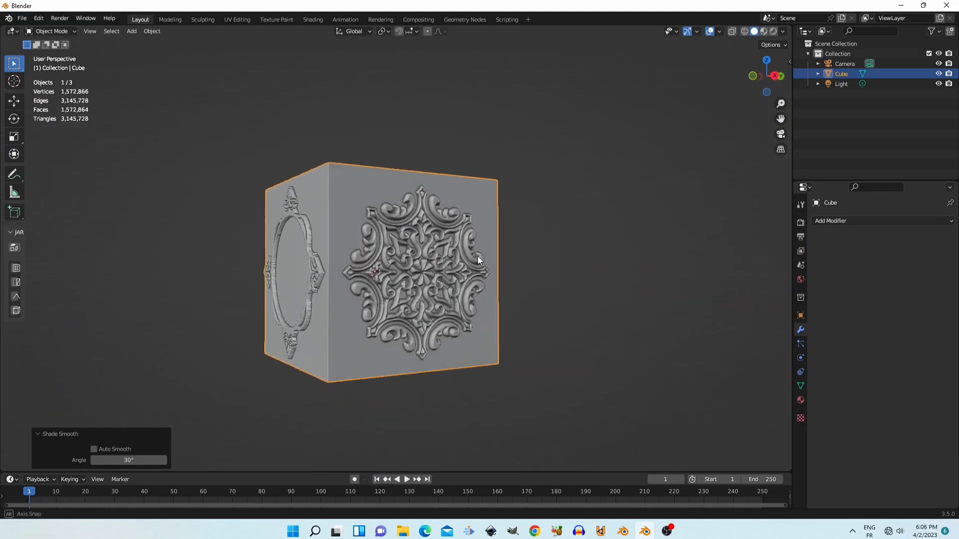
scroll(478, 260, "up", 2)
scroll(478, 256, "down", 6)
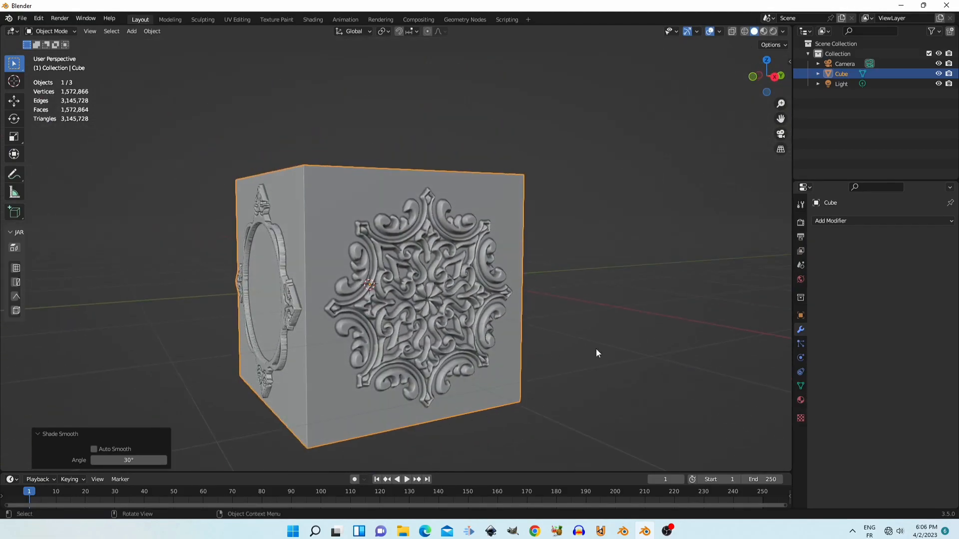
- Raise the cavity ridge of the viewport shading to 0.817
left_click(783, 31)
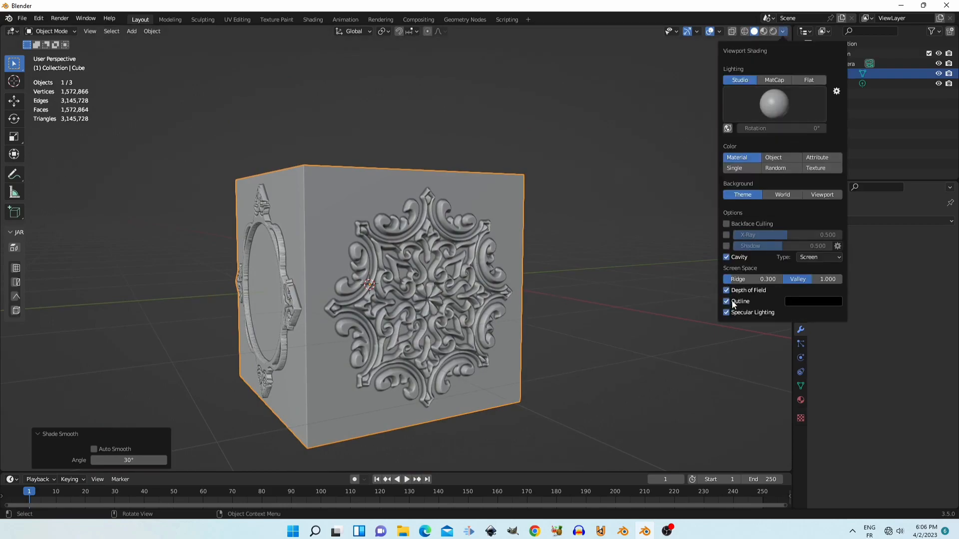
mouse_move(732, 279)
left_mouse_down()
mouse_move(754, 279)
mouse_move(744, 279)
left_mouse_up()
- Try out different studio lights for the viewport shading on the ornamented cube
left_click(786, 95)
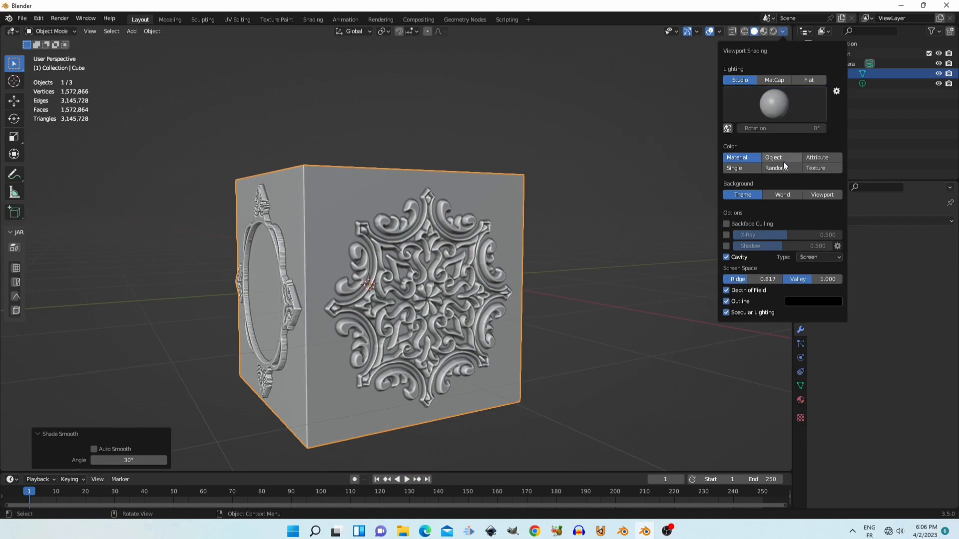
left_click(778, 107)
left_click(780, 144)
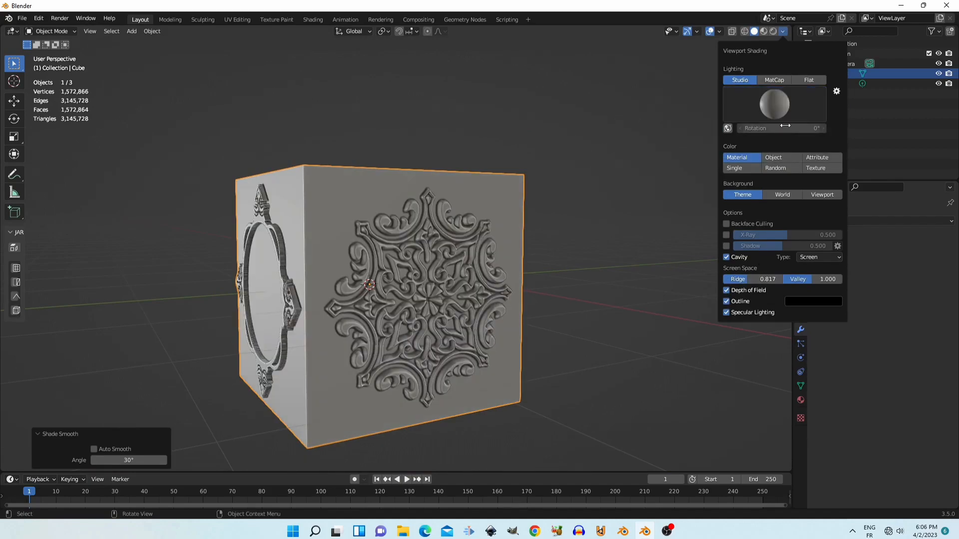
left_click(778, 92)
left_click(805, 139)
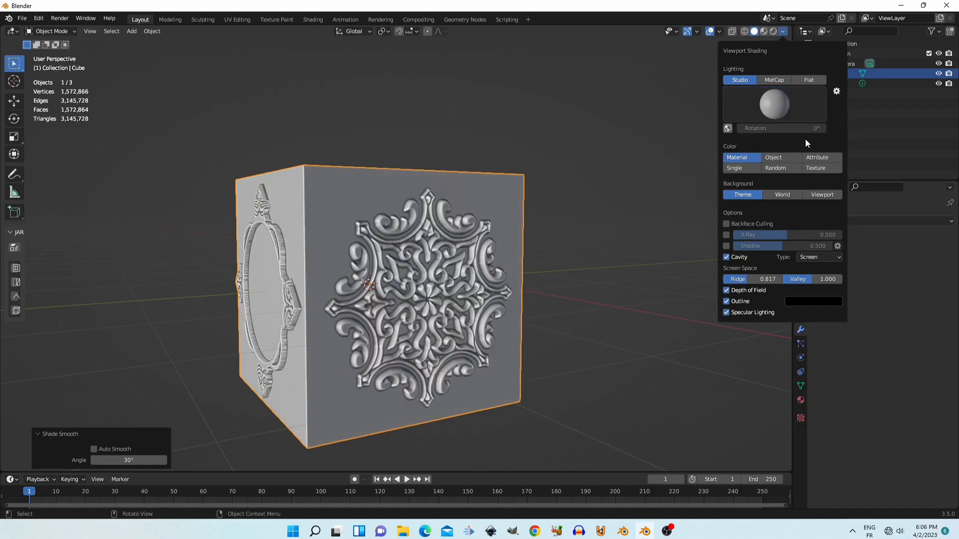
left_click(796, 100)
- Switch the viewport lighting to MatCap with the pinkish-beige sphere, lower the cavity valley and view the round frame ornament
left_click(784, 80)
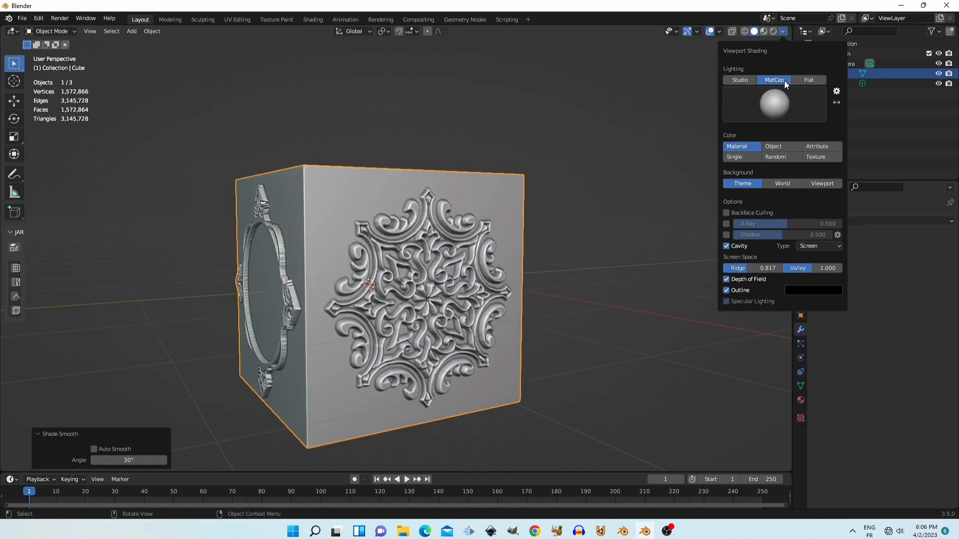
left_click(787, 104)
left_click(747, 208)
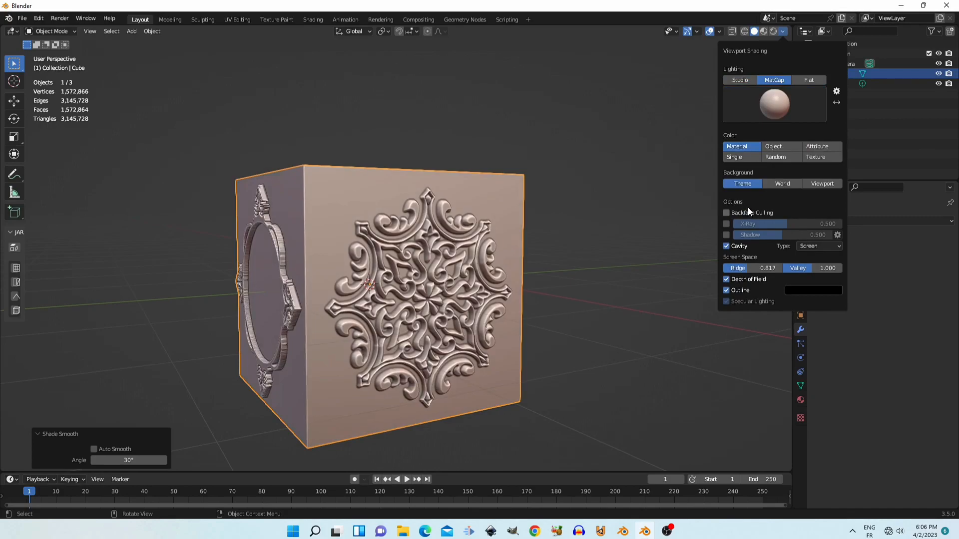
left_click_drag(810, 269, 784, 269)
mouse_move(635, 284)
middle_mouse_down()
mouse_move(592, 292)
mouse_move(627, 288)
mouse_move(634, 246)
mouse_move(529, 254)
middle_mouse_up()
scroll(529, 250, "up", 3)
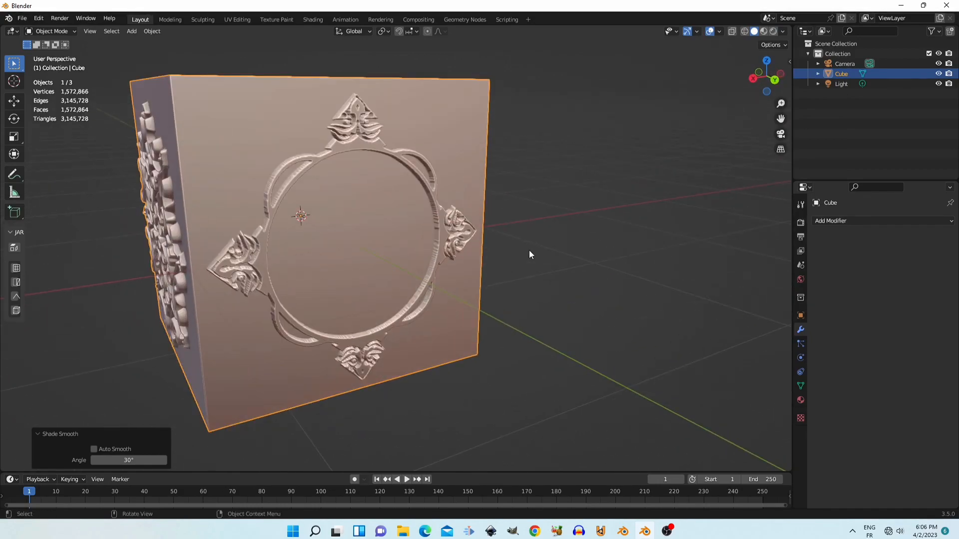